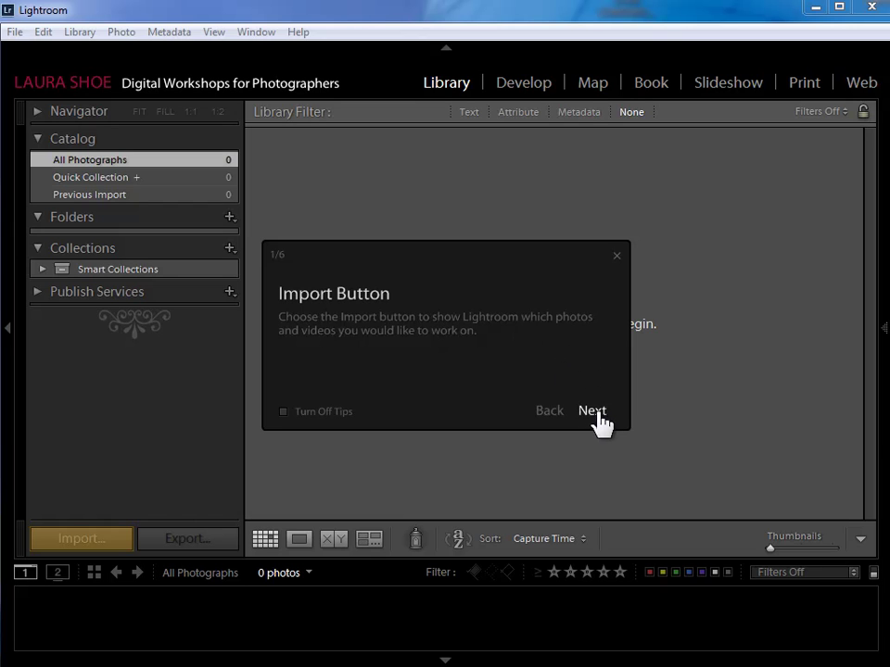
{"action": "left_click", "coordinate": [616, 256]}
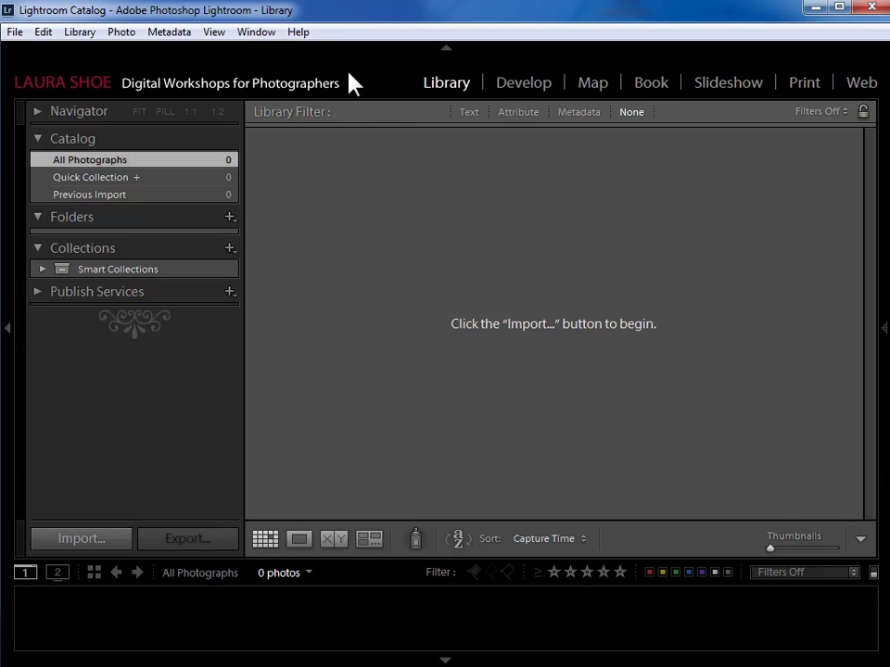
{"action": "left_click", "coordinate": [297, 38]}
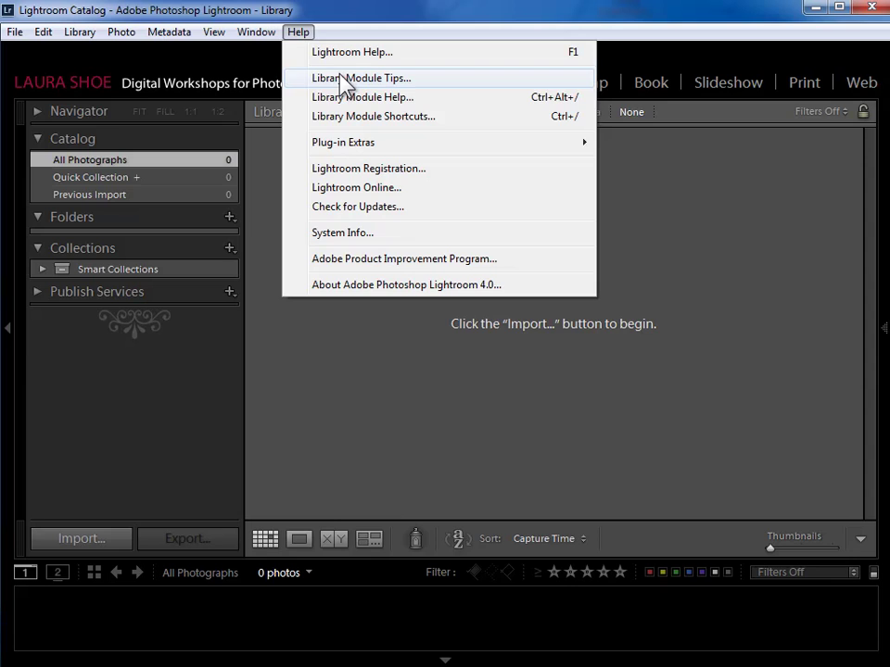
{"action": "left_click", "coordinate": [398, 19]}
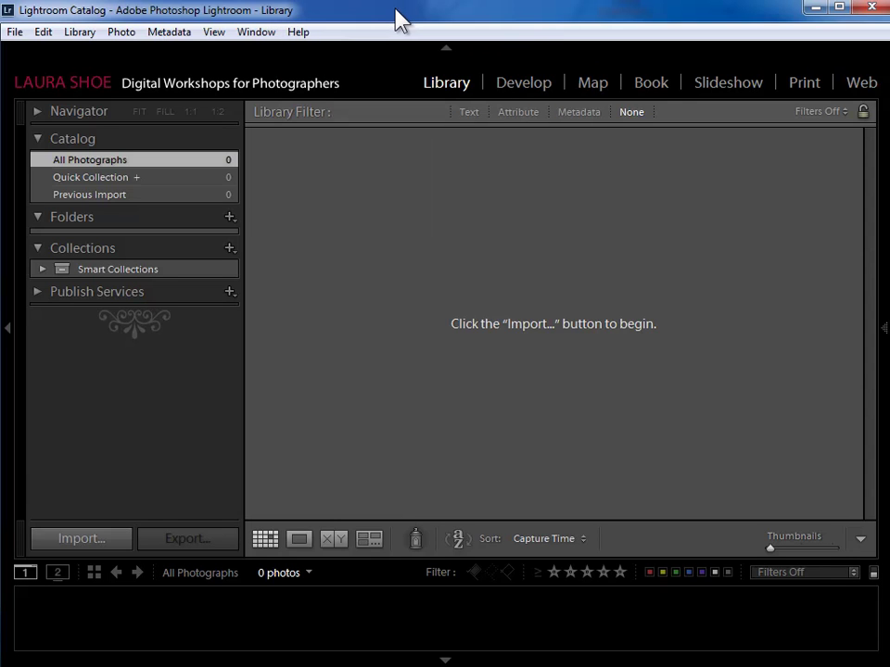
Restore the factory export presets in the Presets preferences, leaving store-presets-with-catalog unchanged
{"action": "left_click", "coordinate": [43, 33]}
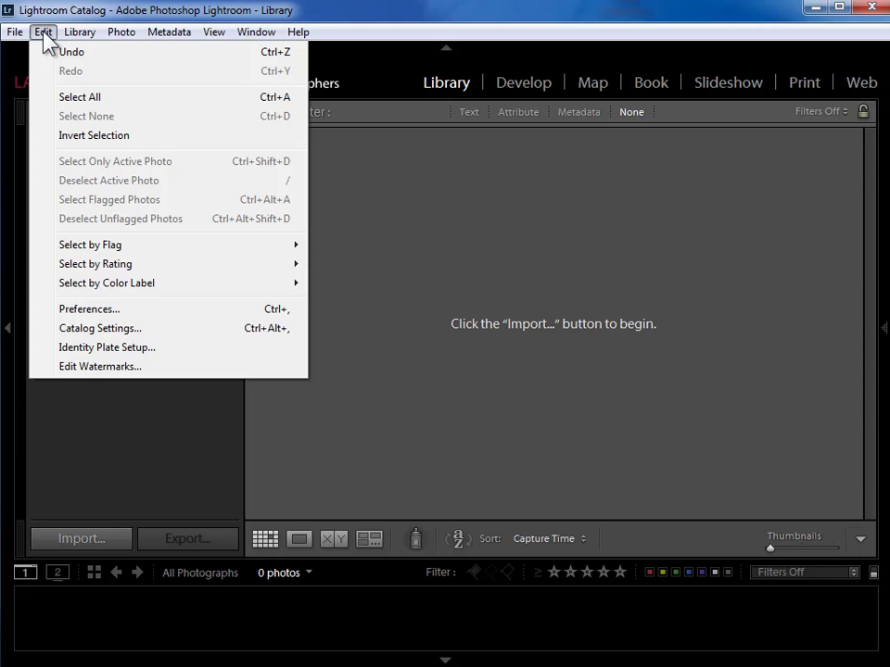
{"action": "left_click", "coordinate": [91, 311]}
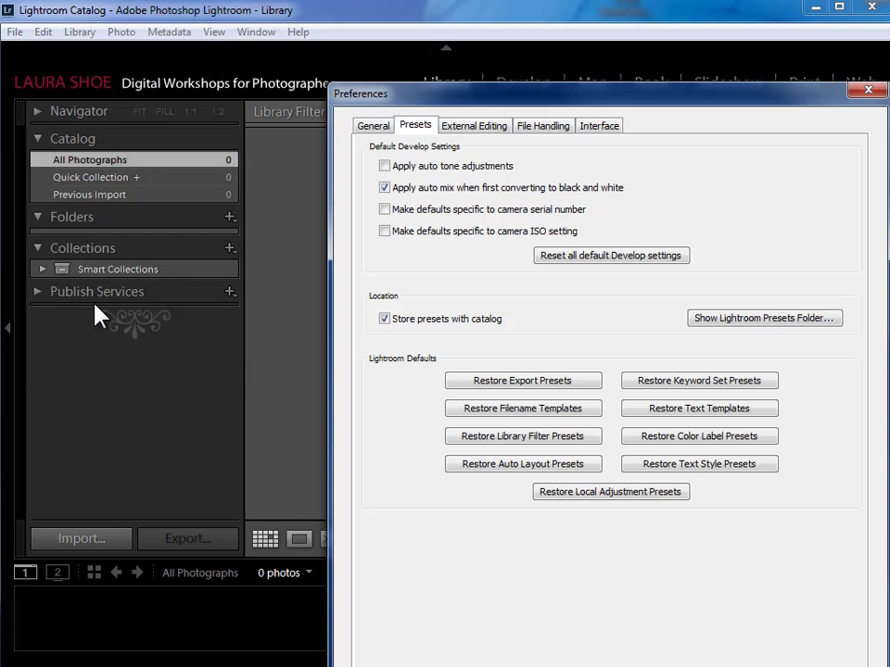
{"action": "left_click", "coordinate": [384, 318]}
{"action": "left_click", "coordinate": [384, 318]}
{"action": "left_click", "coordinate": [530, 389]}
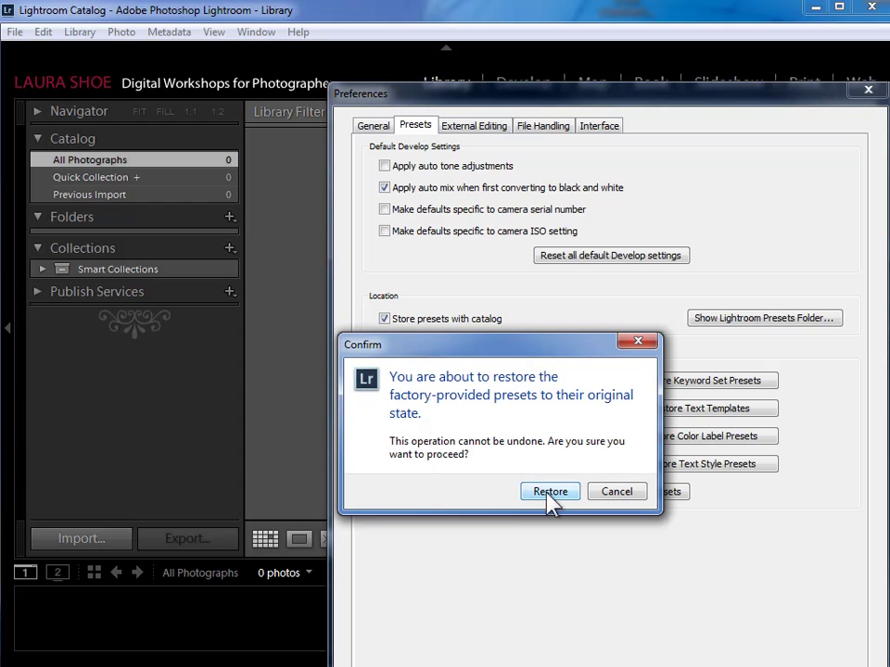
{"action": "left_click", "coordinate": [551, 493]}
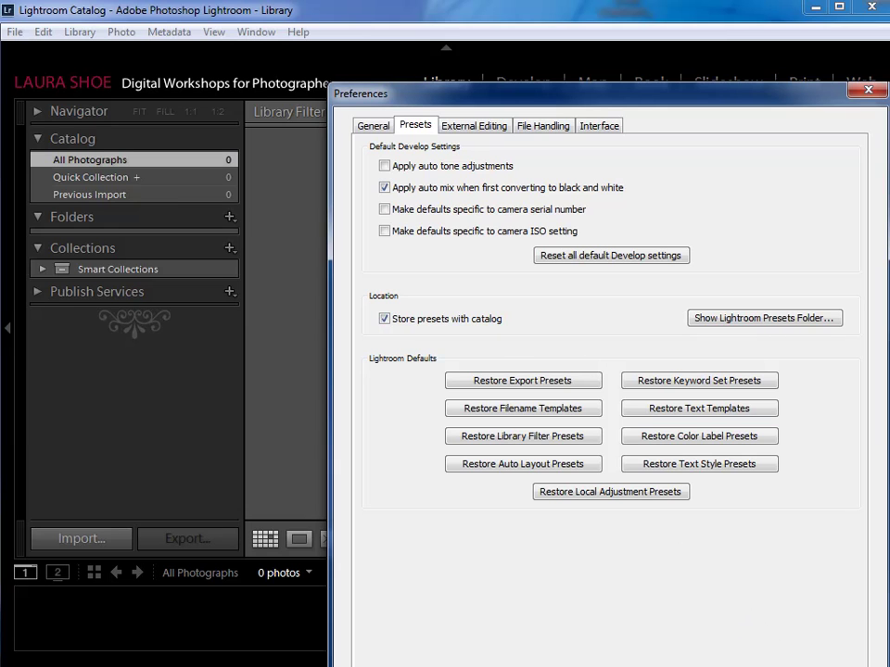
{"action": "key", "text": "Escape"}
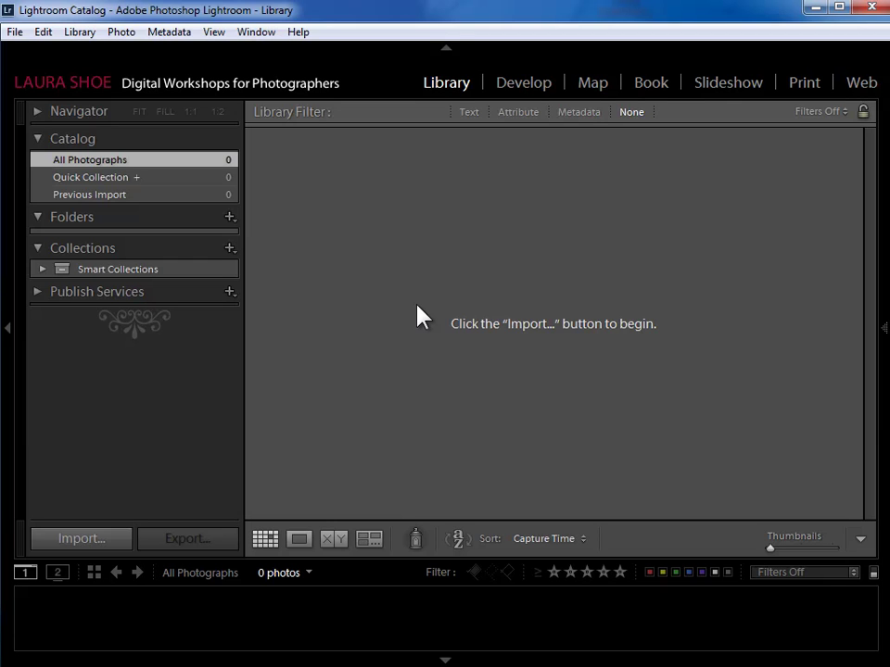
Start an import from the camera card, expand the OS (C:) drive, and list import sources
{"action": "left_click", "coordinate": [85, 541]}
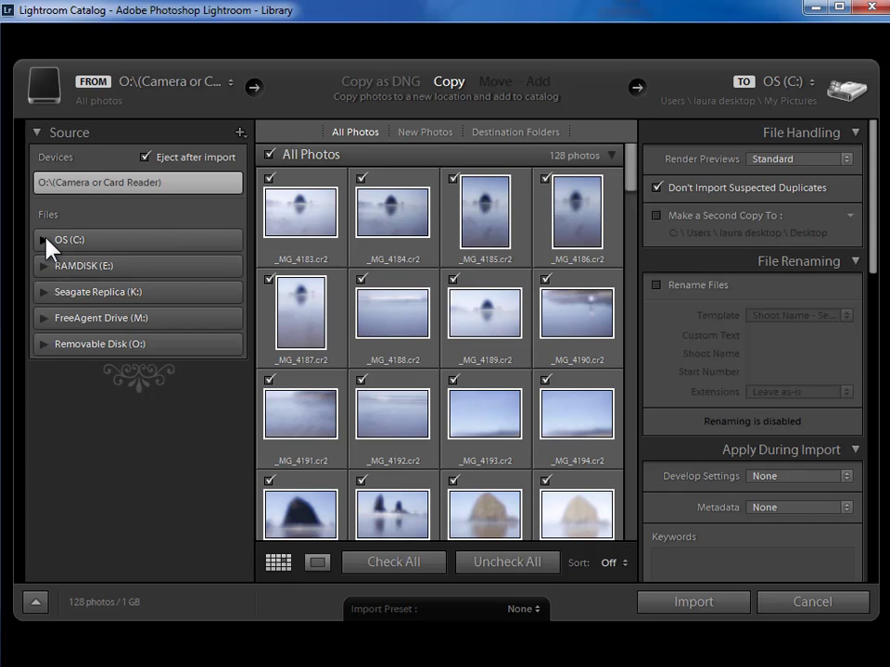
{"action": "left_click", "coordinate": [43, 242]}
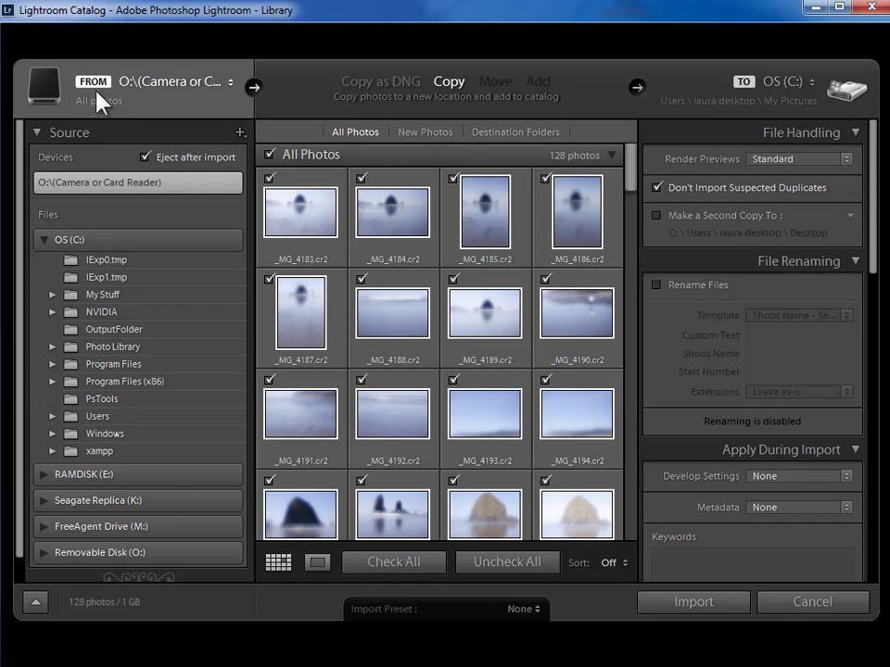
{"action": "left_click", "coordinate": [148, 83]}
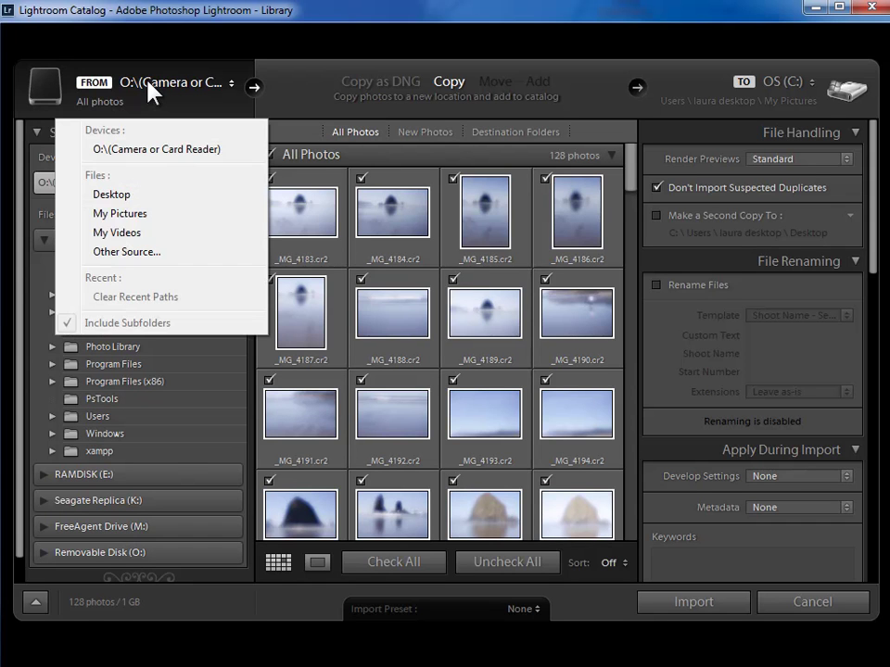
Switch the import source to My Pictures, loading its 225 photos
{"action": "left_click", "coordinate": [128, 215]}
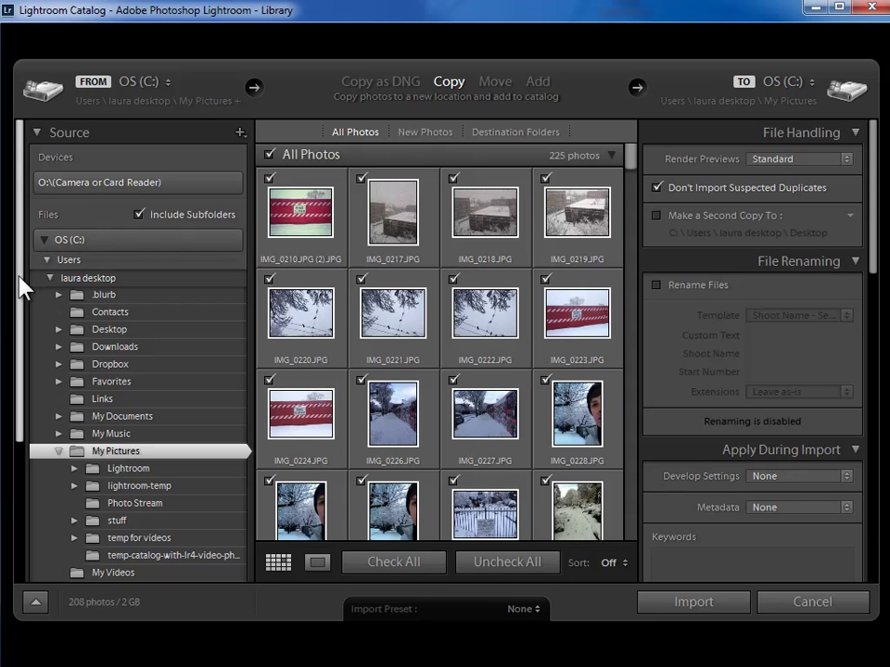
{"action": "left_click_drag", "start_coordinate": [18, 275], "coordinate": [18, 325]}
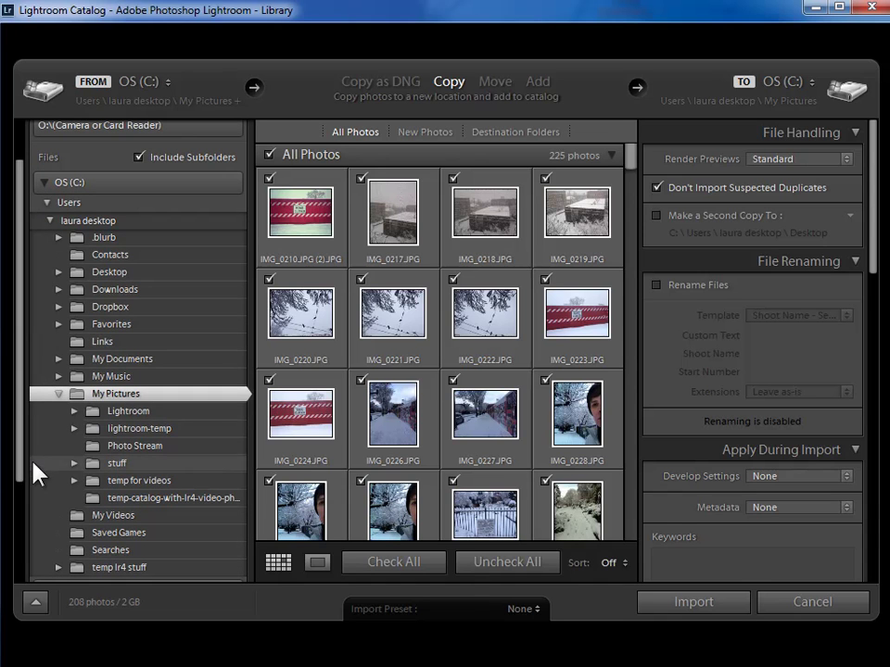
Clear the source, then expand Users, the home folder, My Pictures and stuff in the tree
{"action": "left_click", "coordinate": [46, 203]}
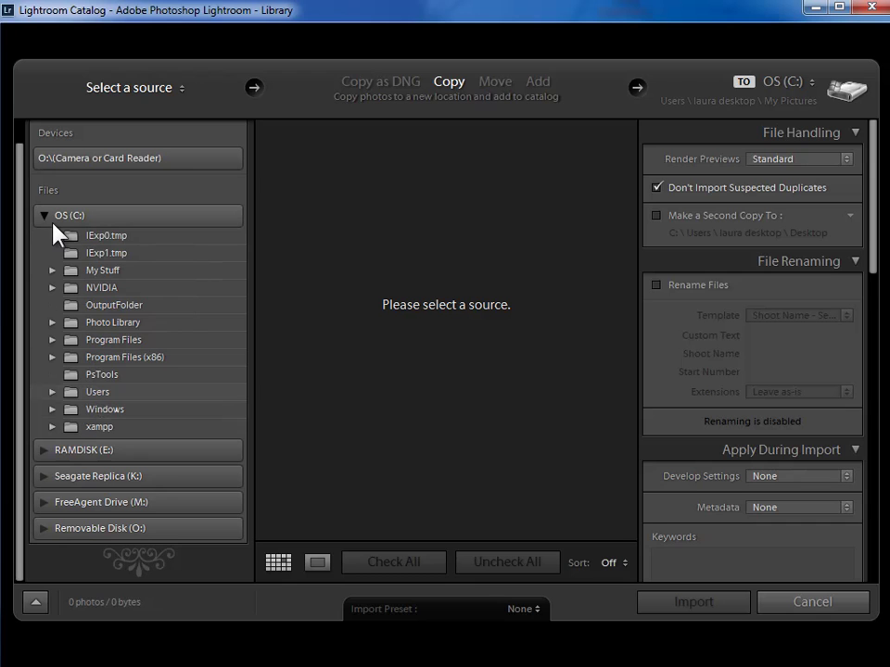
{"action": "left_click", "coordinate": [53, 393]}
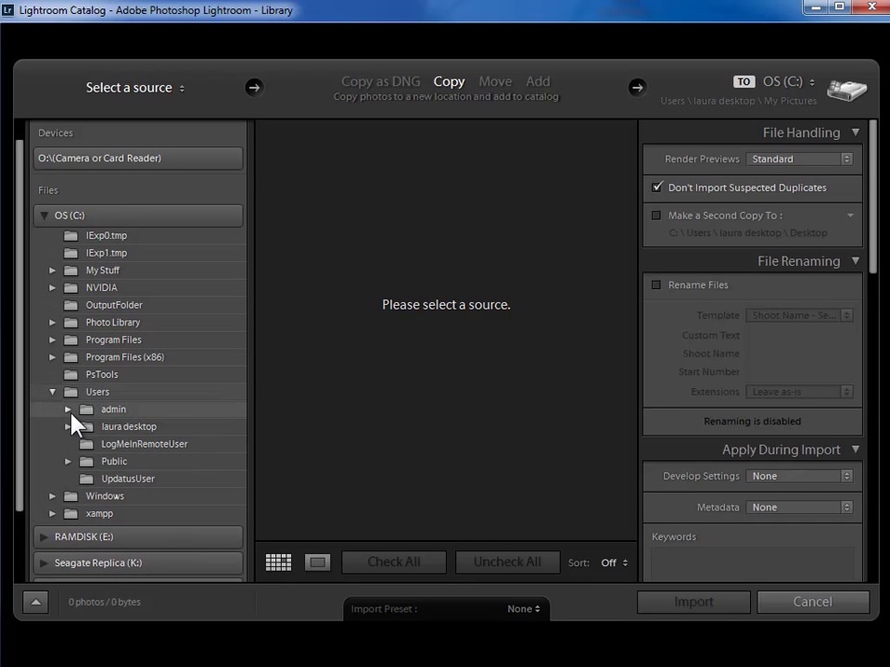
{"action": "left_click", "coordinate": [69, 426]}
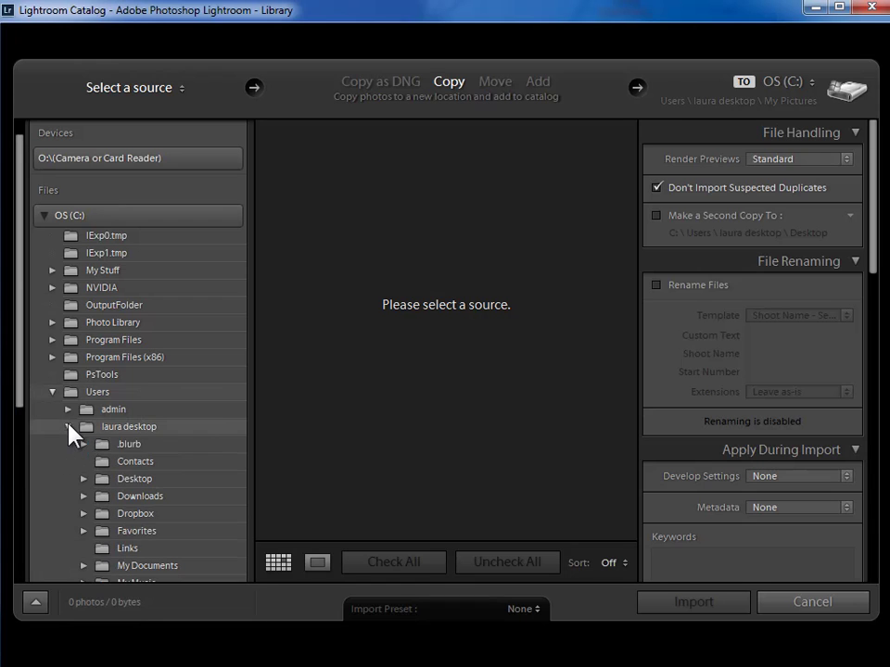
{"action": "left_click_drag", "start_coordinate": [16, 391], "coordinate": [30, 461]}
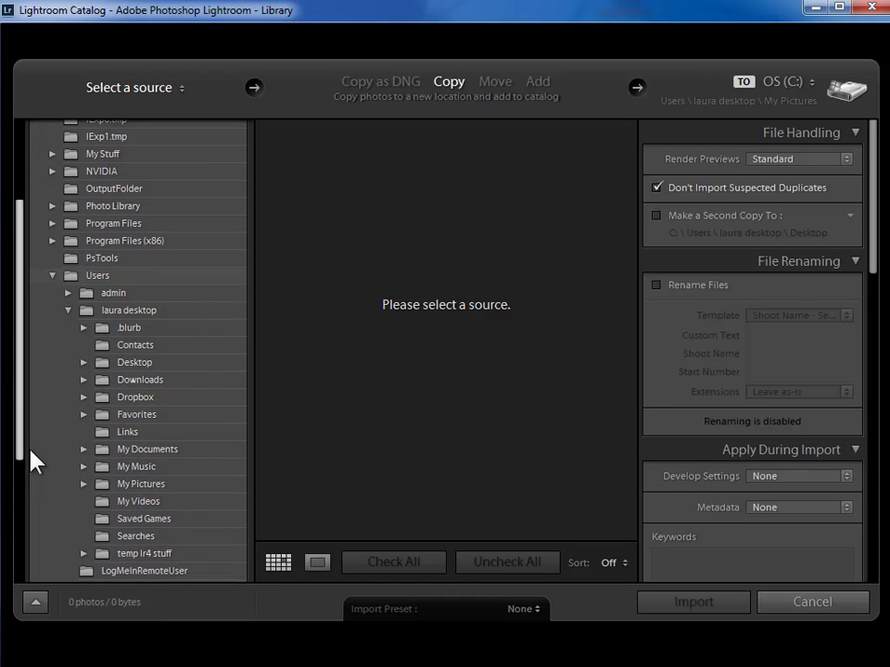
{"action": "left_click", "coordinate": [85, 484]}
{"action": "left_click_drag", "start_coordinate": [16, 398], "coordinate": [27, 491]}
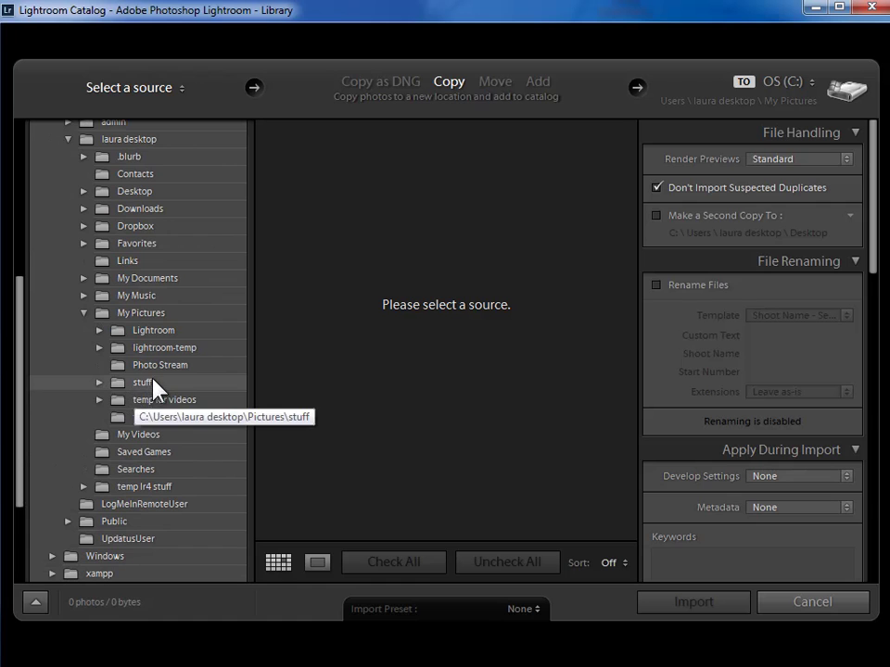
{"action": "left_click", "coordinate": [100, 383]}
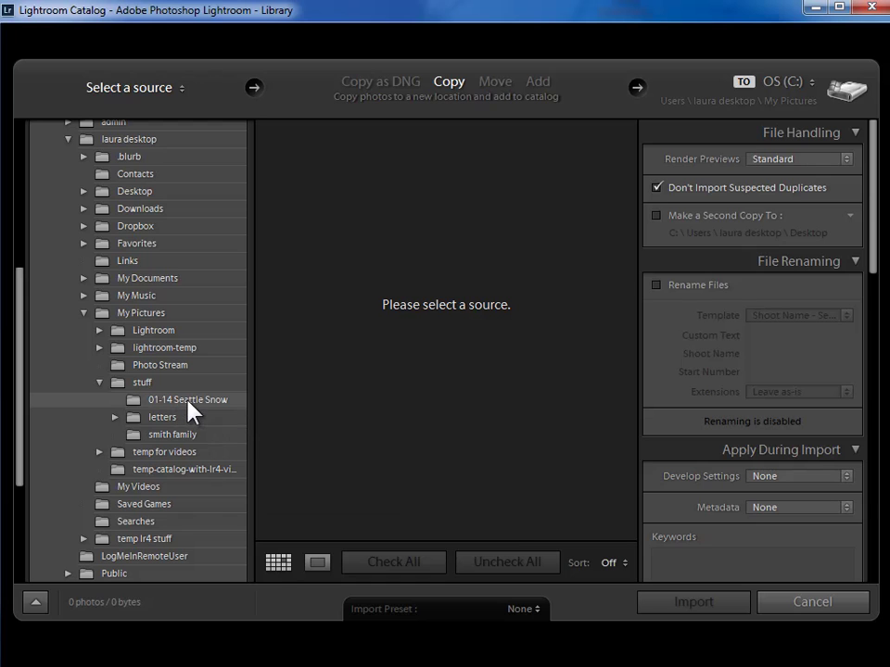
Use 01-14 Seattle Snow (44 photos) as source, resize thumbnails, and uncheck IMG_0217
{"action": "left_click", "coordinate": [188, 409]}
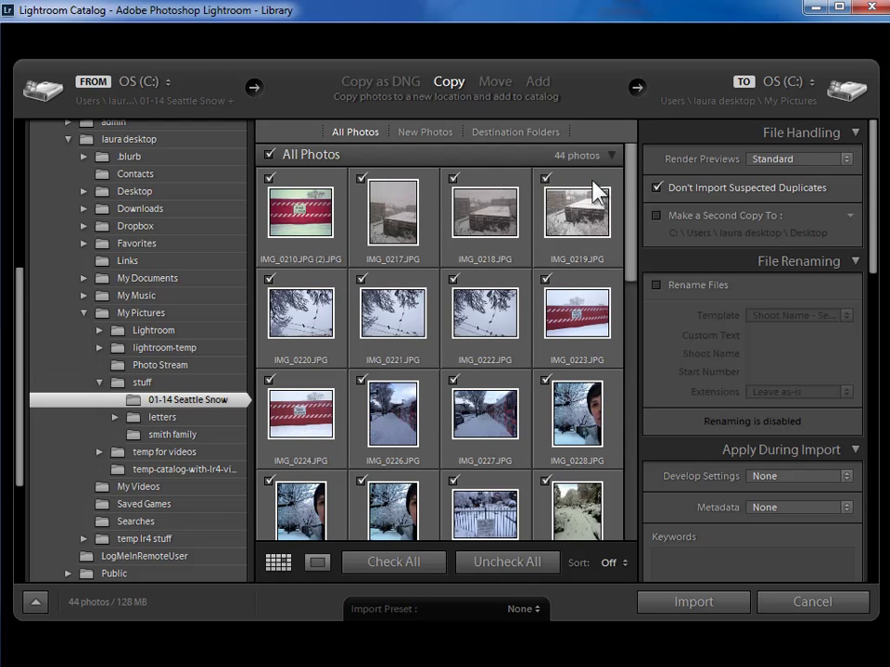
{"action": "mouse_move", "coordinate": [632, 185]}
{"action": "left_mouse_down"}
{"action": "mouse_move", "coordinate": [636, 397]}
{"action": "mouse_move", "coordinate": [623, 461]}
{"action": "mouse_move", "coordinate": [619, 197]}
{"action": "left_mouse_up"}
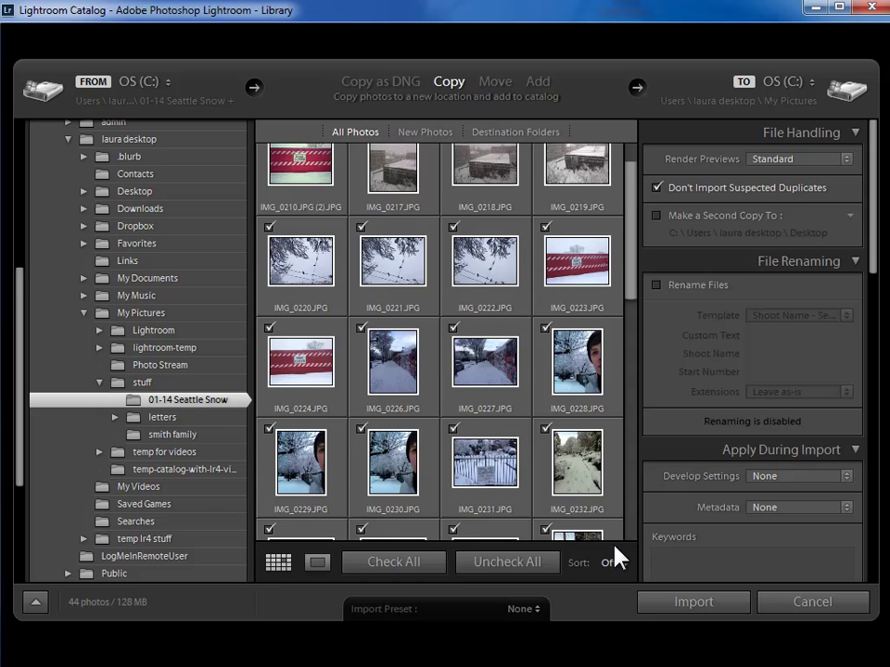
{"action": "key", "text": "equal"}
{"action": "key", "text": "equal"}
{"action": "key", "text": "minus"}
{"action": "key", "text": "minus"}
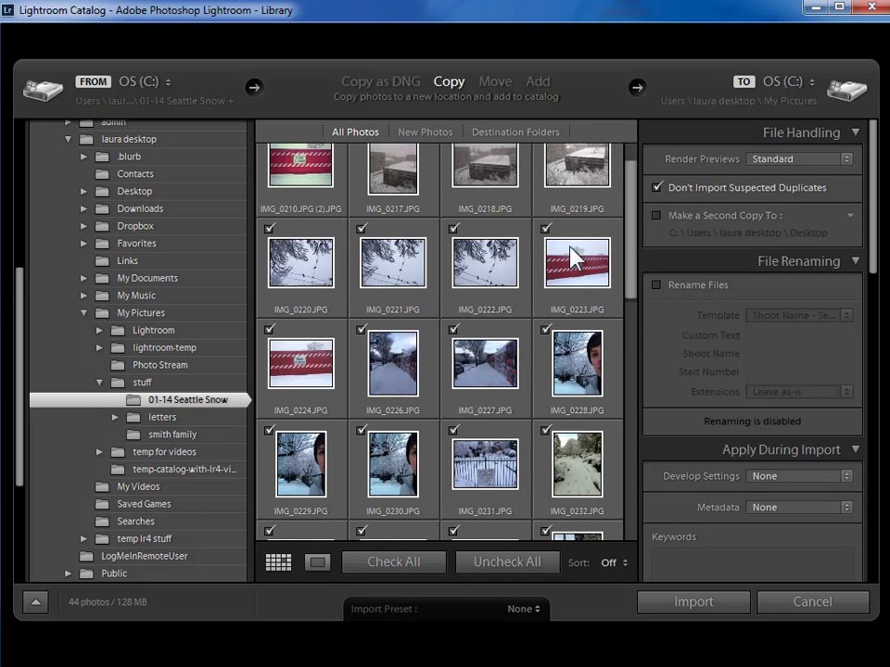
{"action": "scroll", "coordinate": [605, 178], "scroll_direction": "up", "scroll_amount": 2}
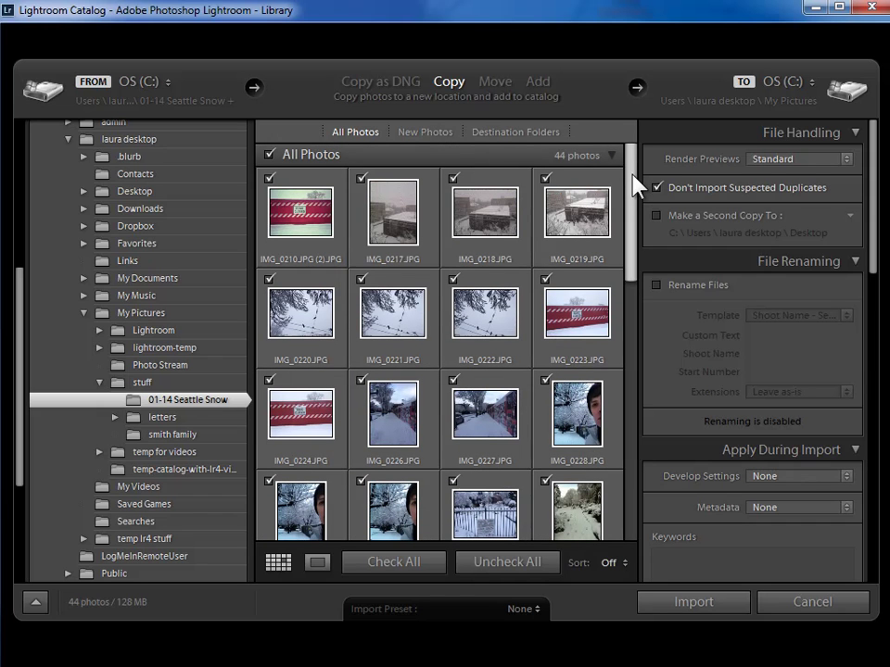
{"action": "left_click", "coordinate": [361, 178]}
Re-include the Road Closed photo and inspect it in Loupe view at 1:1, then Fit
{"action": "left_click", "coordinate": [362, 179]}
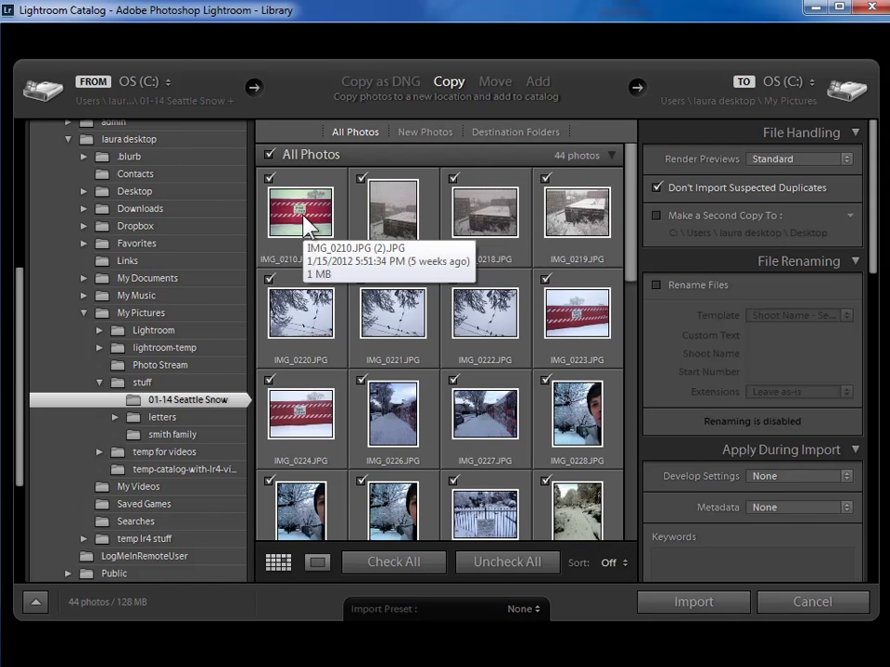
{"action": "left_click", "coordinate": [315, 563]}
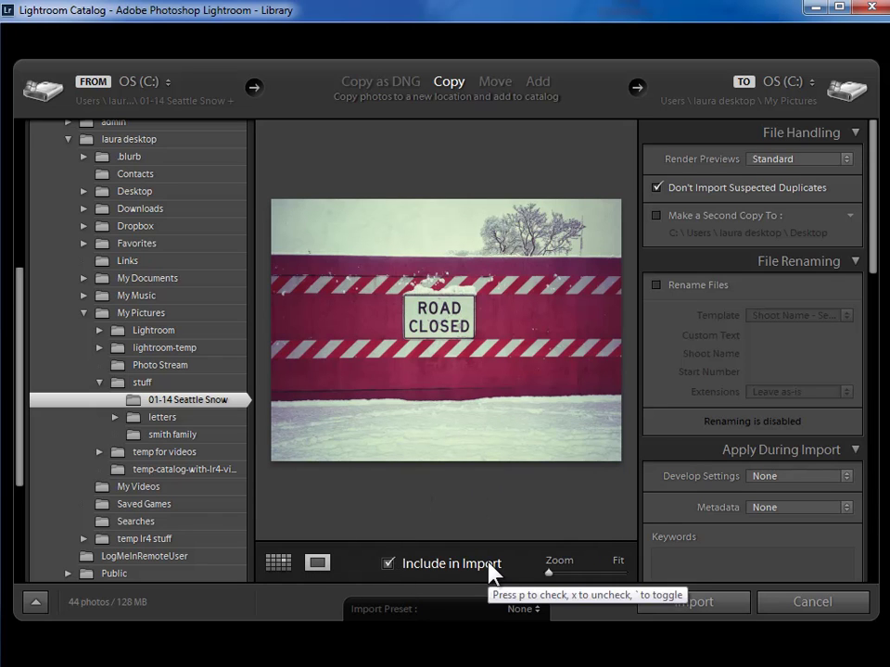
{"action": "left_click", "coordinate": [445, 288]}
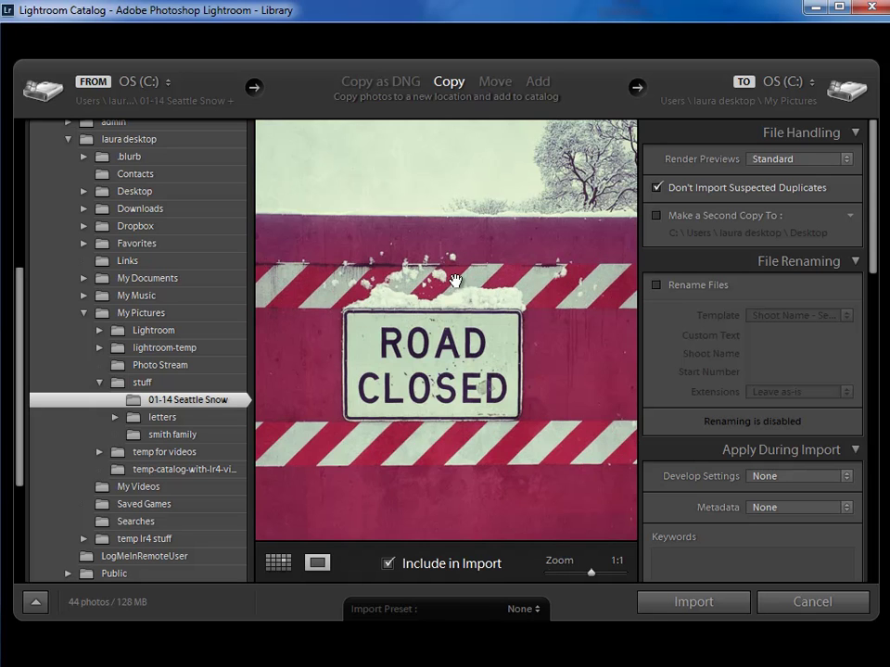
{"action": "left_click", "coordinate": [454, 282]}
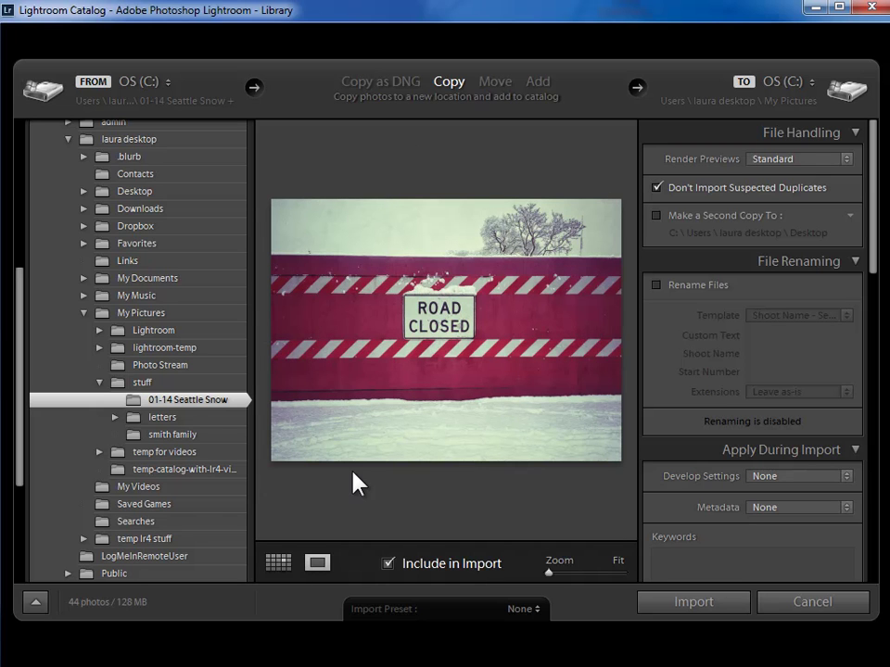
{"action": "key", "text": "Right"}
{"action": "key", "text": "Left"}
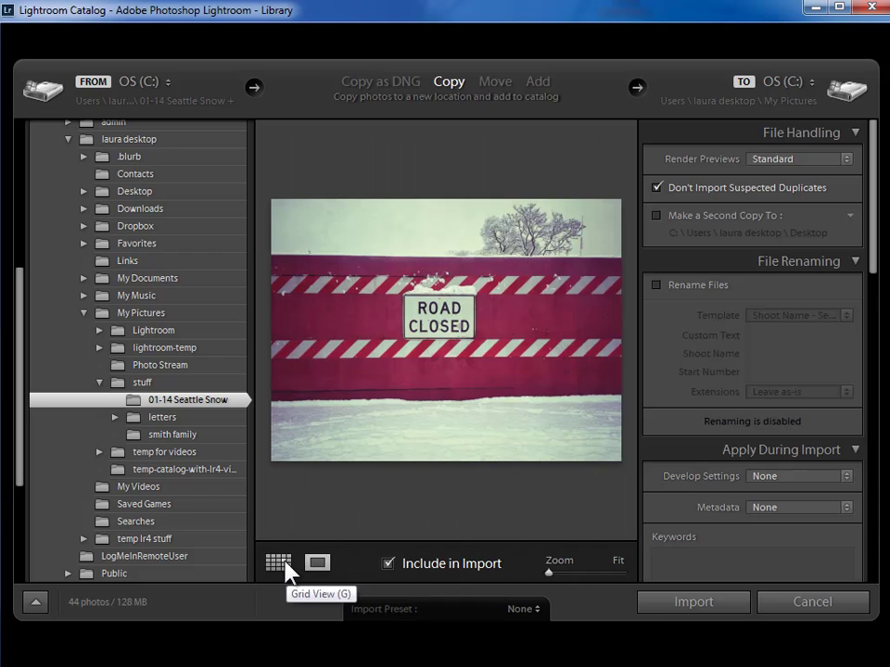
Return to Grid view of the snow photos and expand the letters folder's subfolders
{"action": "left_click", "coordinate": [279, 564]}
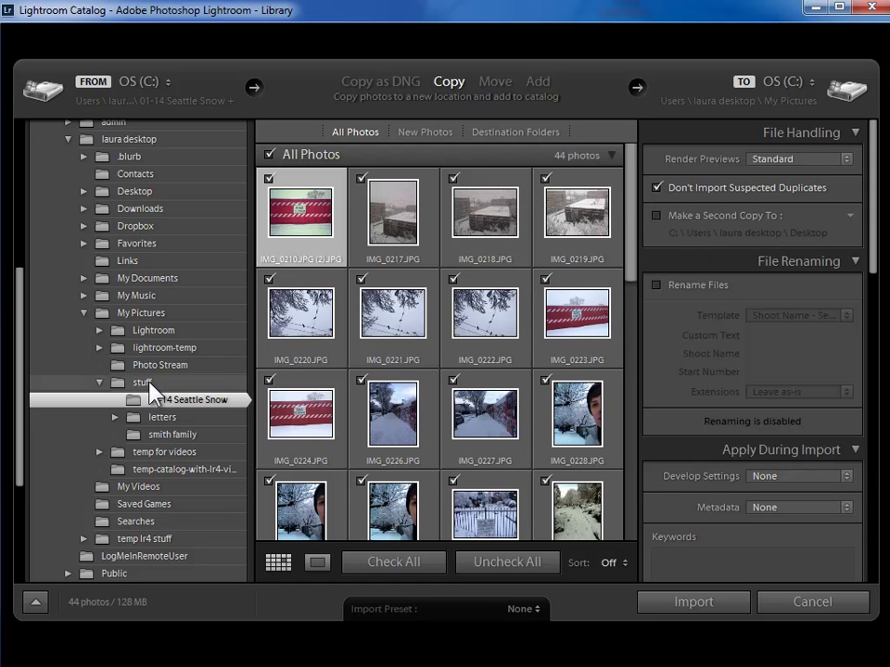
{"action": "left_click", "coordinate": [114, 418]}
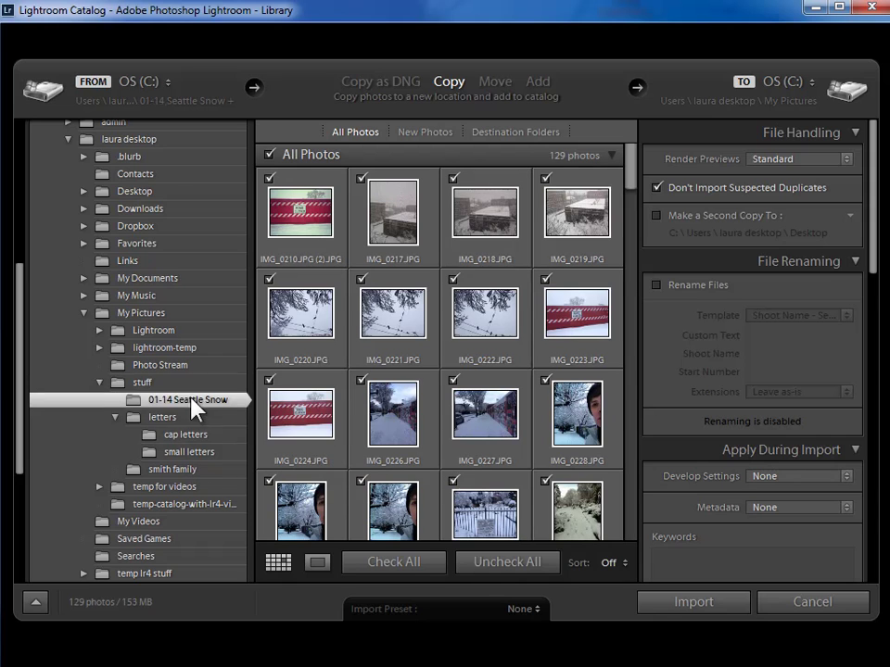
Select the whole stuff folder with subfolders as source, listing 129 photos (153 MB)
{"action": "left_click", "coordinate": [137, 383]}
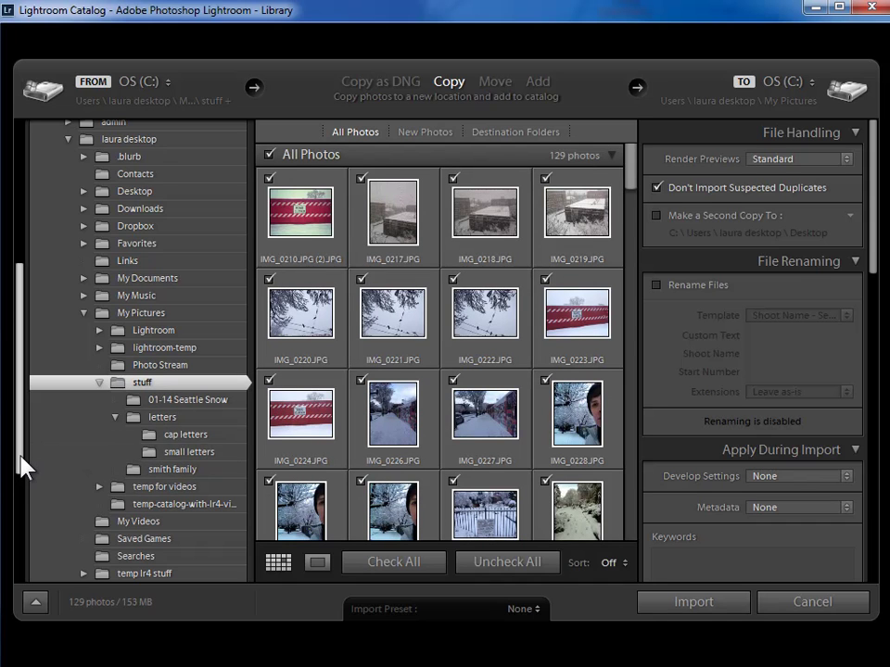
{"action": "left_click_drag", "start_coordinate": [20, 462], "coordinate": [28, 318]}
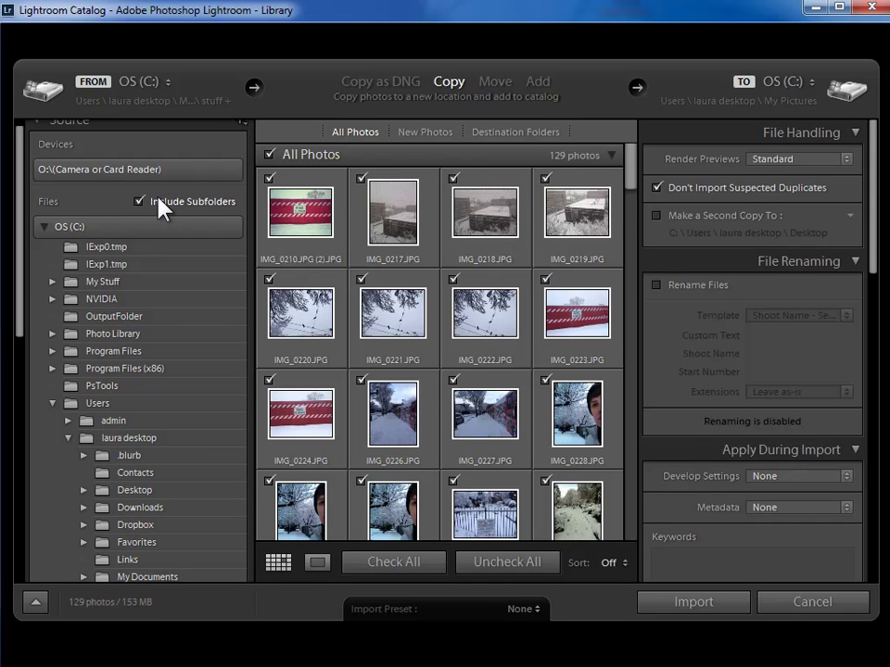
{"action": "left_click_drag", "start_coordinate": [19, 278], "coordinate": [13, 419]}
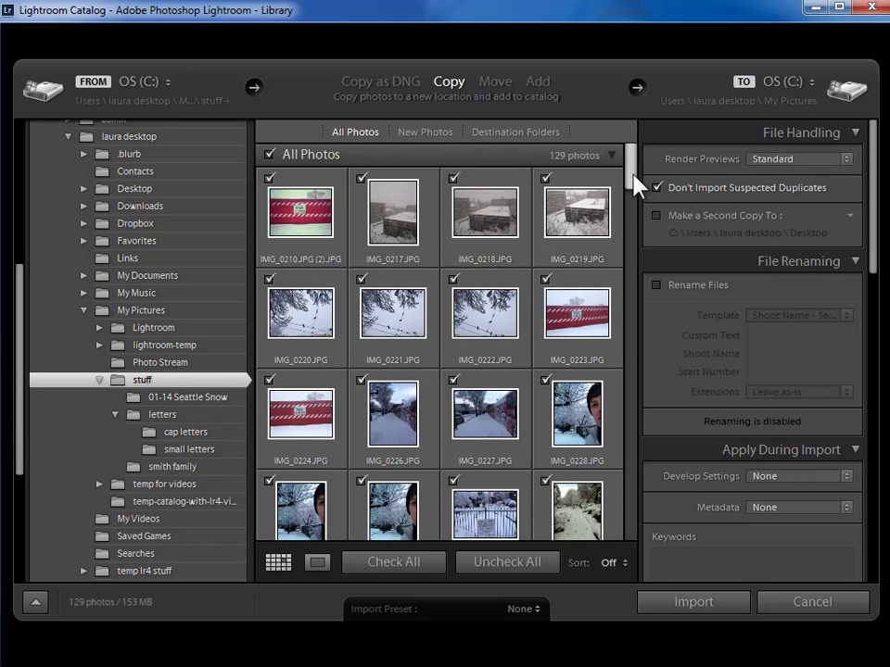
{"action": "left_click_drag", "start_coordinate": [634, 182], "coordinate": [633, 157]}
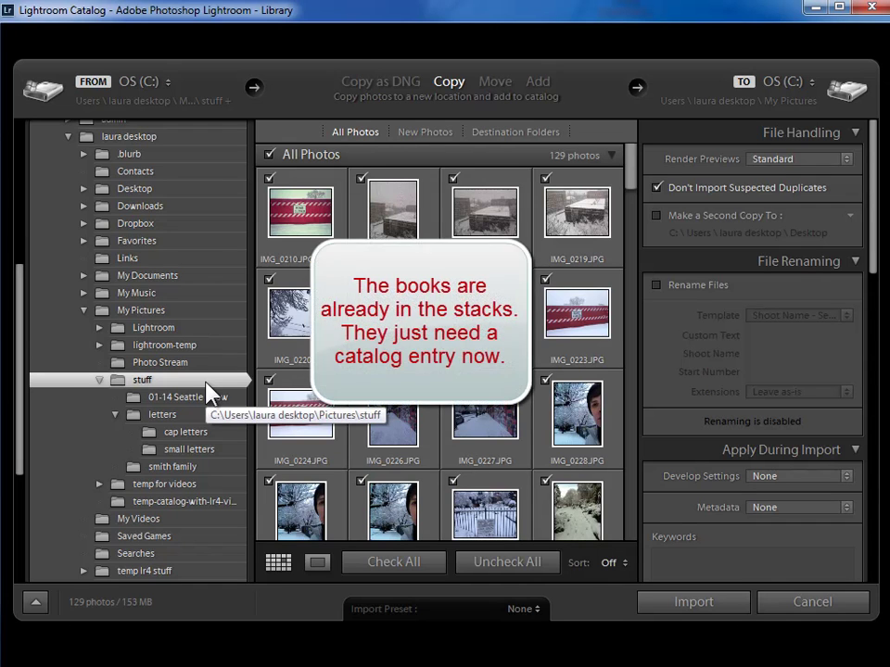
Switch the import mode from Copy to Add, keeping the 129 photos where they are
{"action": "left_click", "coordinate": [538, 82]}
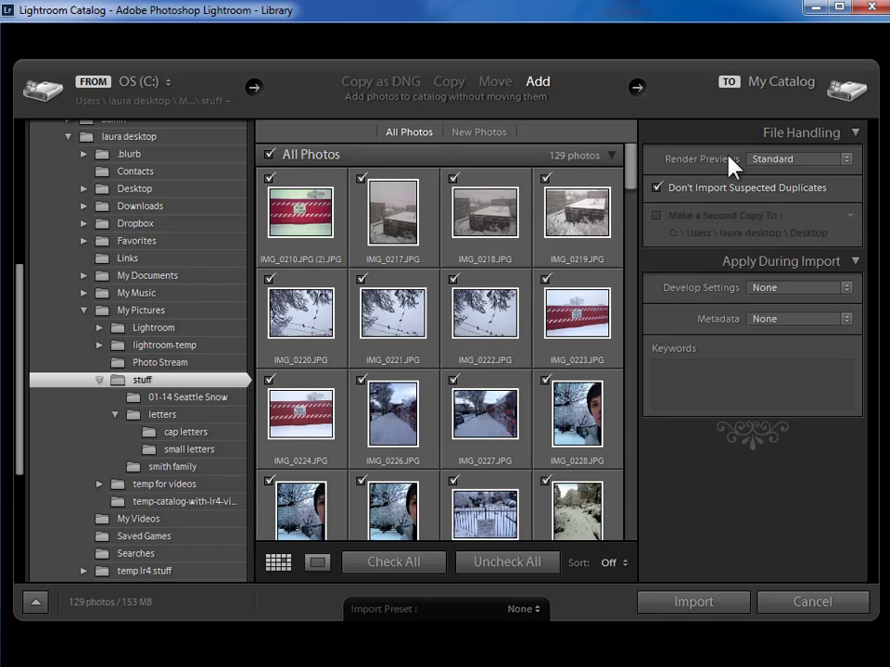
{"action": "left_click", "coordinate": [846, 161]}
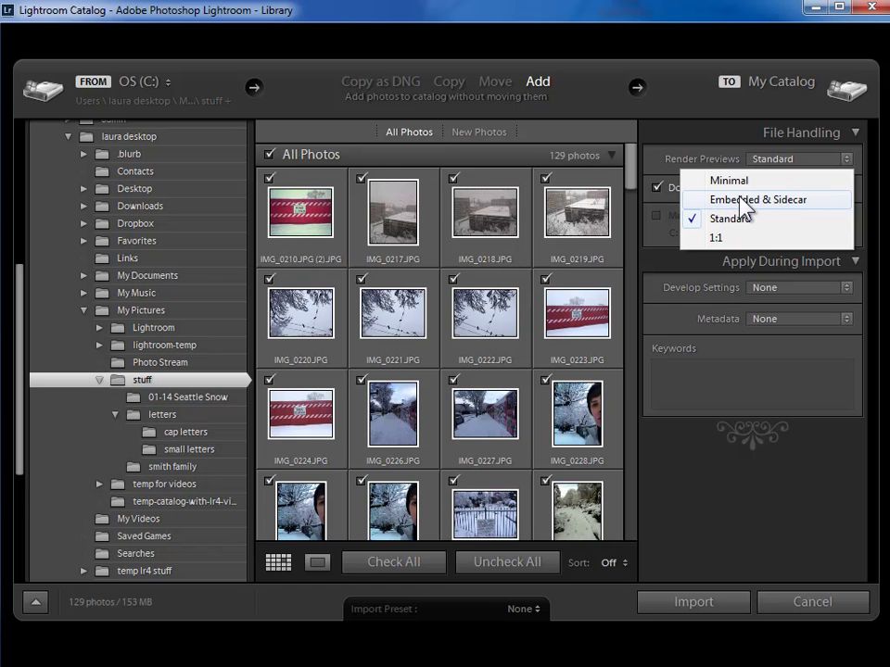
{"action": "left_click", "coordinate": [752, 219]}
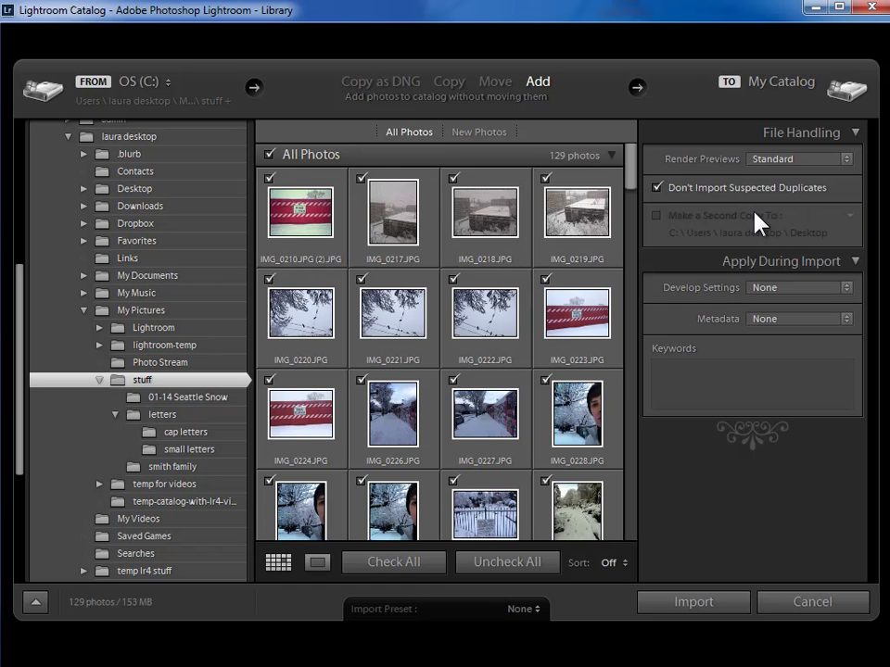
Turn on Don't Import Suspected Duplicates and show the Develop Settings preset list
{"action": "left_click", "coordinate": [657, 188]}
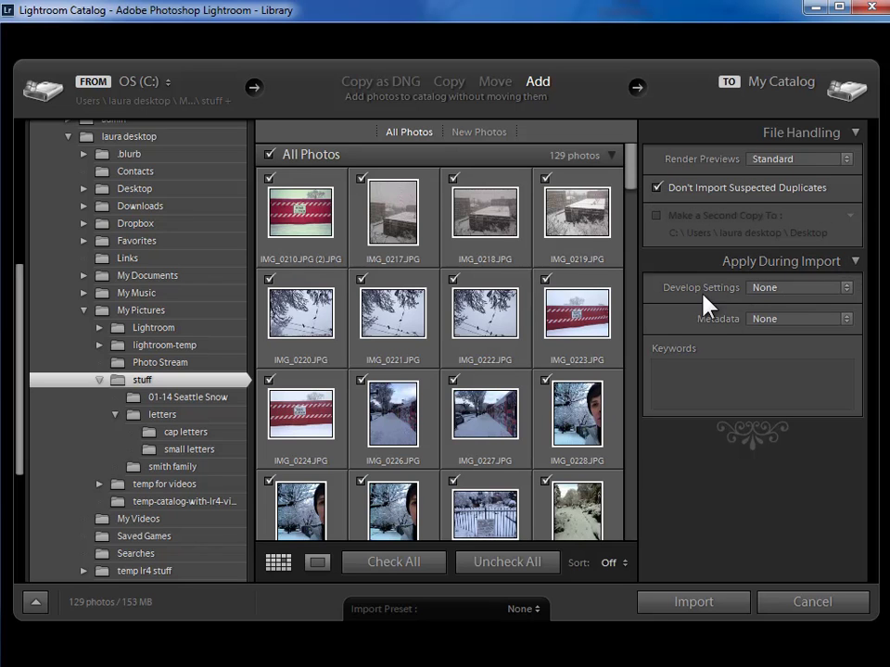
{"action": "left_click", "coordinate": [845, 288]}
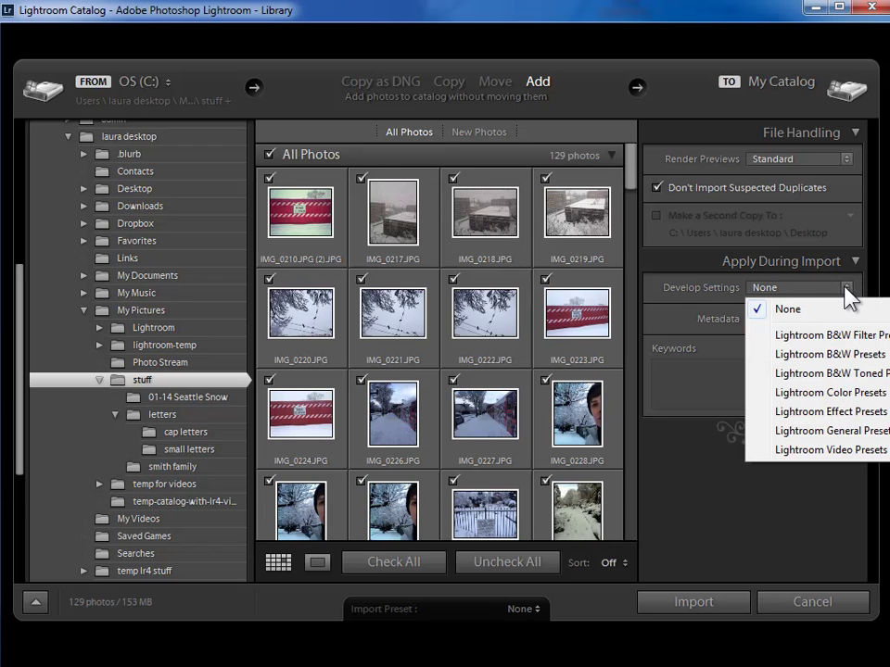
Close the Develop Settings list without choosing a preset, leaving it at None
{"action": "left_click", "coordinate": [685, 295]}
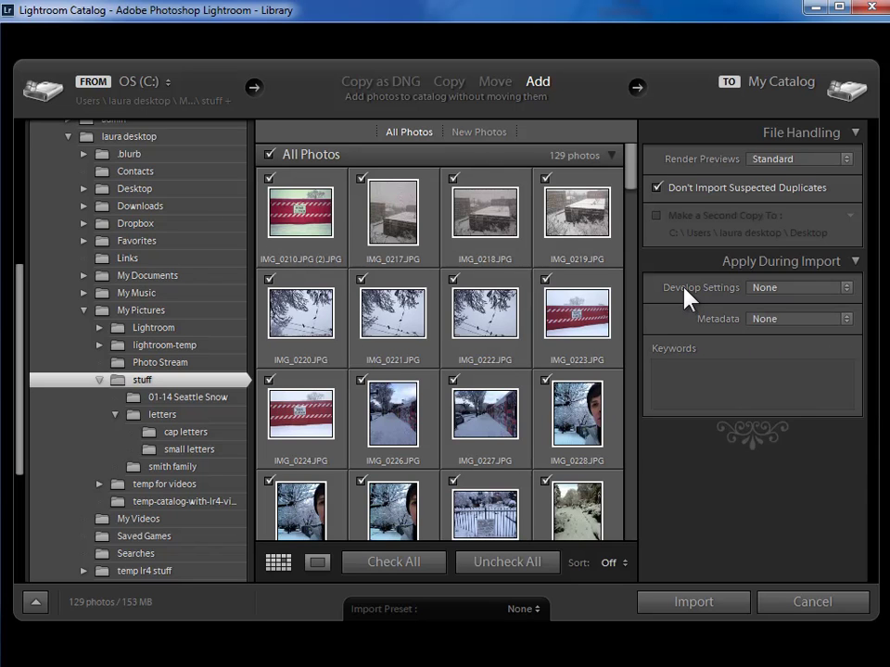
Choose New... from the import Metadata list to begin a new metadata preset
{"action": "left_click", "coordinate": [847, 320]}
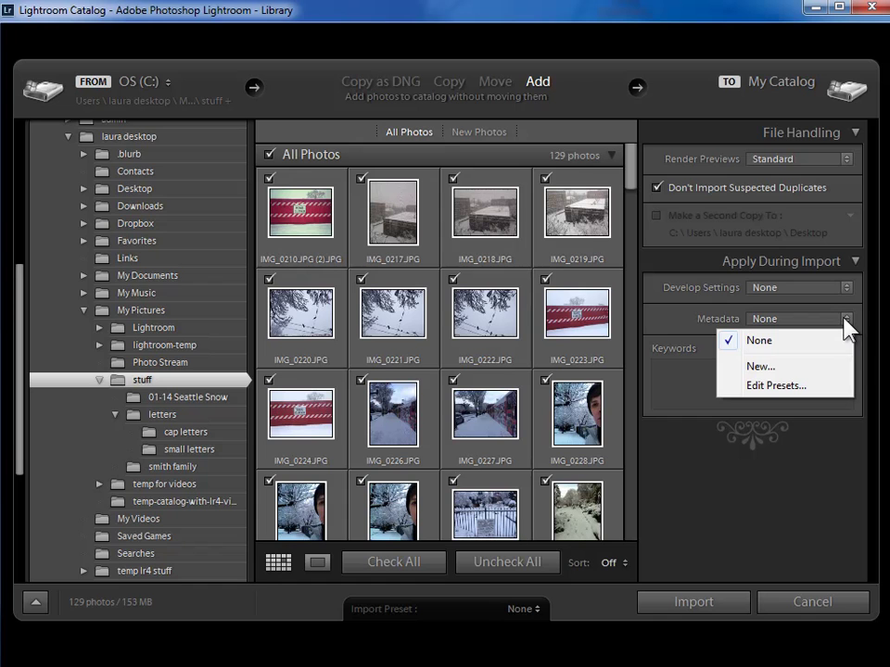
{"action": "left_click", "coordinate": [758, 371]}
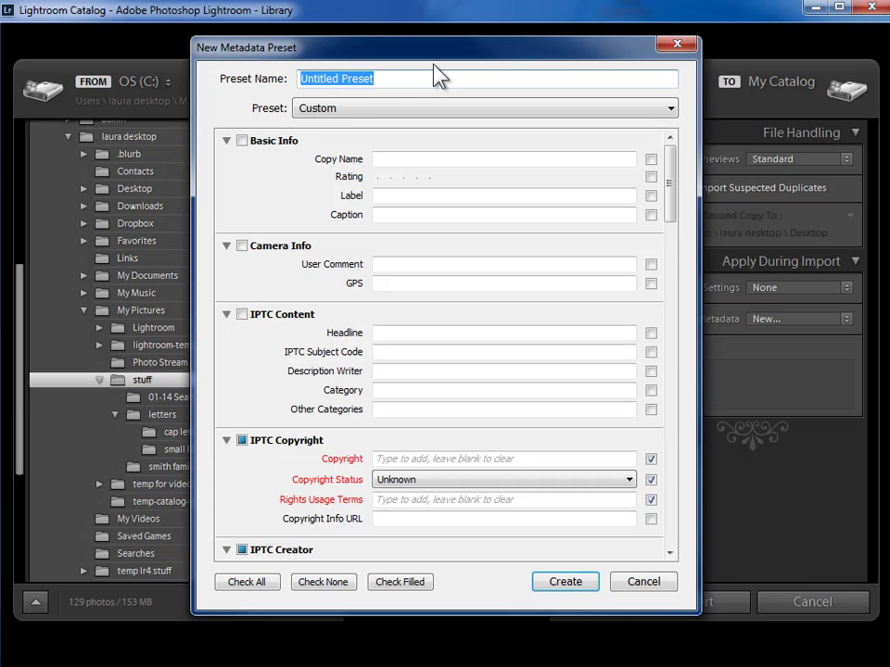
Name the preset 'LS 2012 Coyright' with a © 2012 copyright notice and Copyrighted status
{"action": "type", "text": "LS 2"}
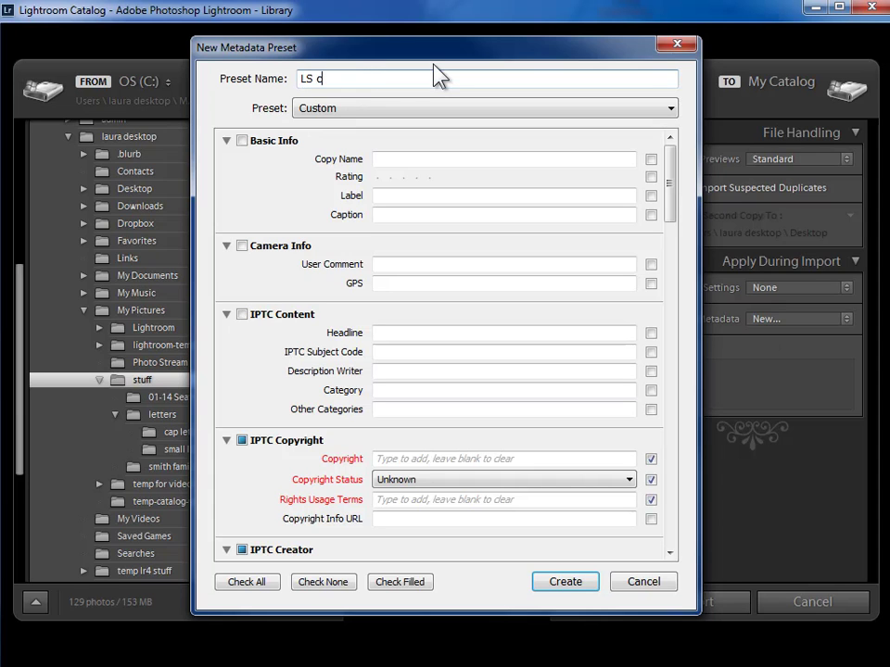
{"action": "type", "text": "012 Coyright"}
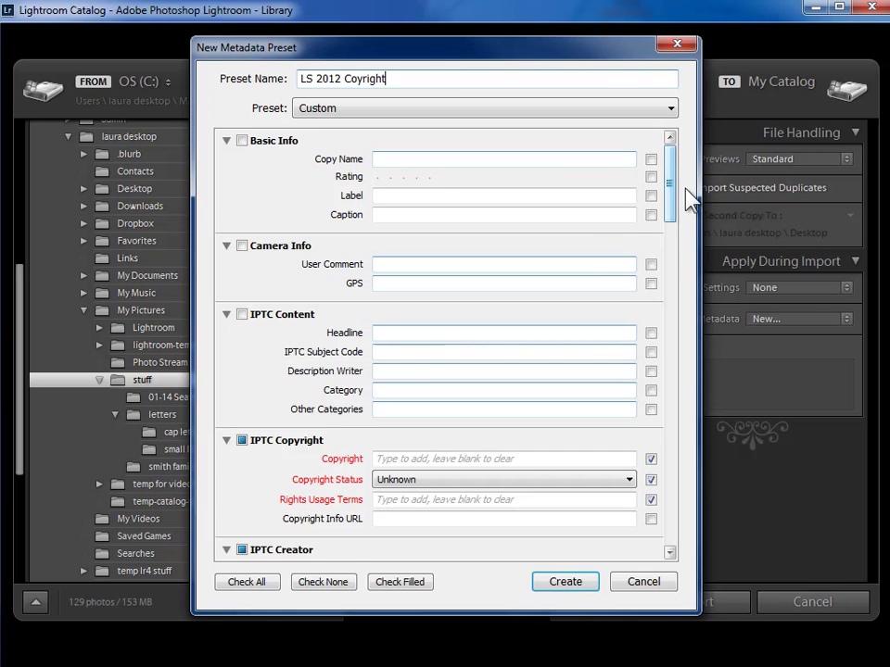
{"action": "left_click_drag", "start_coordinate": [673, 205], "coordinate": [677, 252]}
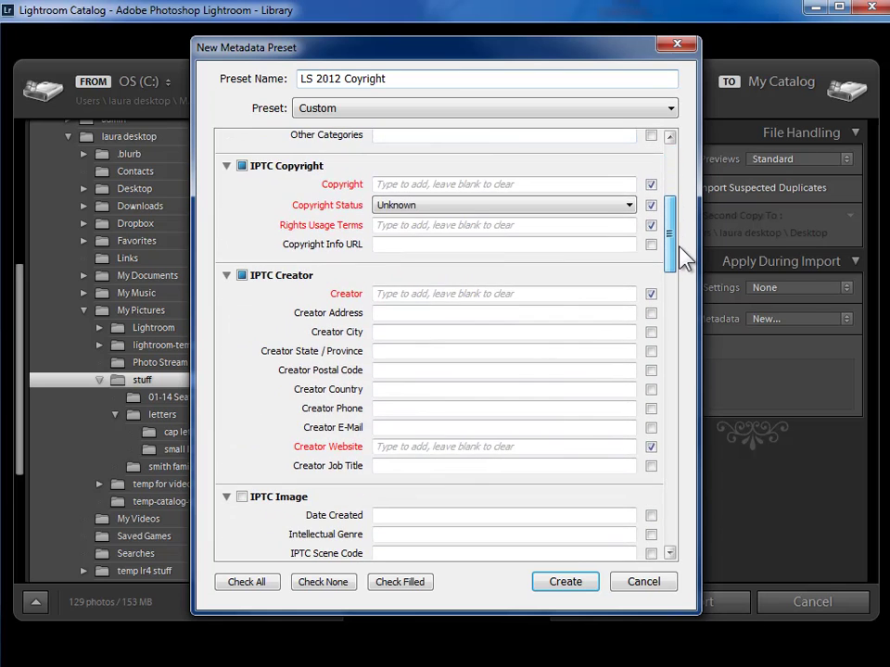
{"action": "left_click", "coordinate": [547, 183]}
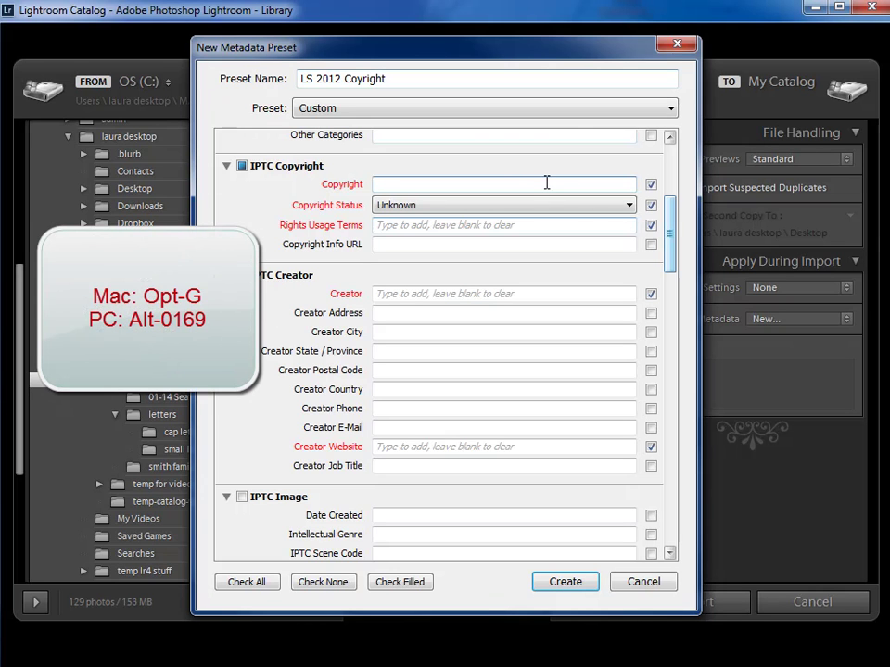
{"action": "type", "text": "©"}
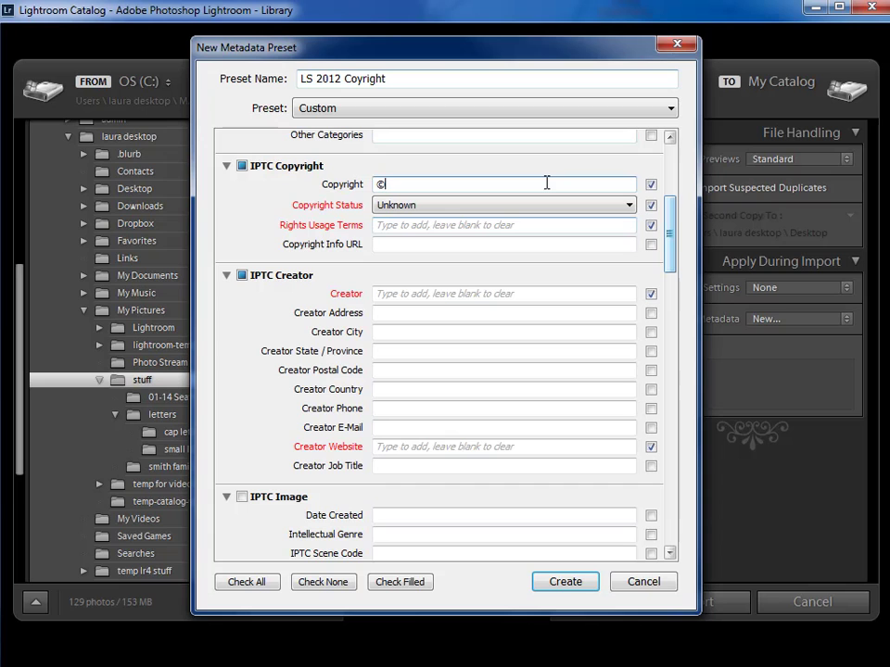
{"action": "type", "text": "L"}
{"action": "key", "text": "BackSpace"}
{"action": "type", "text": "2012 Laura Shoe"}
{"action": "key", "text": "Tab"}
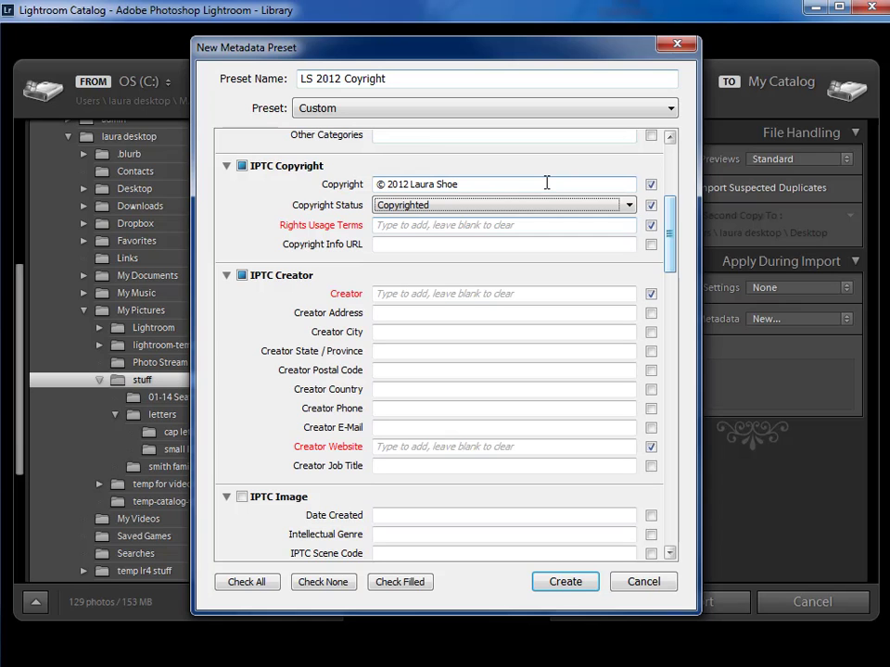
{"action": "left_click", "coordinate": [545, 206]}
{"action": "left_click", "coordinate": [554, 246]}
Enter 'all rights reserved' as usage terms, plus the creator's name and website, leaving e-mail empty
{"action": "left_click", "coordinate": [537, 225]}
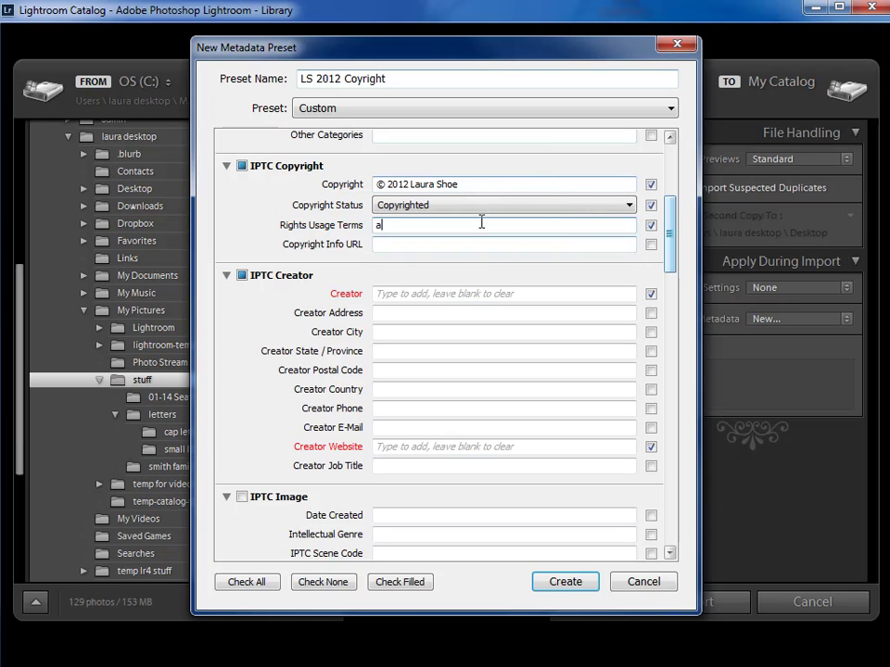
{"action": "type", "text": "all rights reserved"}
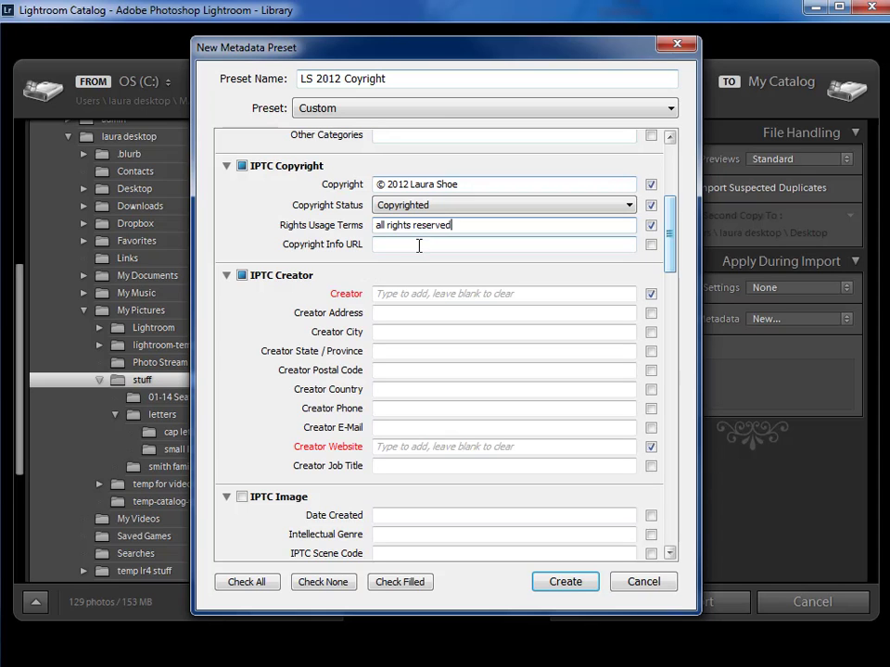
{"action": "left_click", "coordinate": [422, 295]}
{"action": "type", "text": "Laura Shoe"}
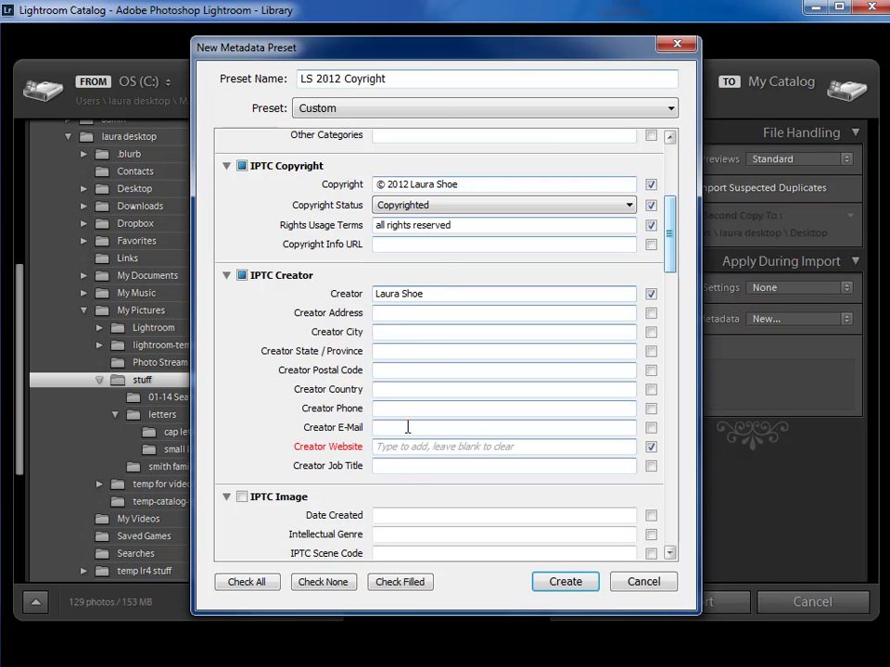
{"action": "left_click", "coordinate": [407, 428]}
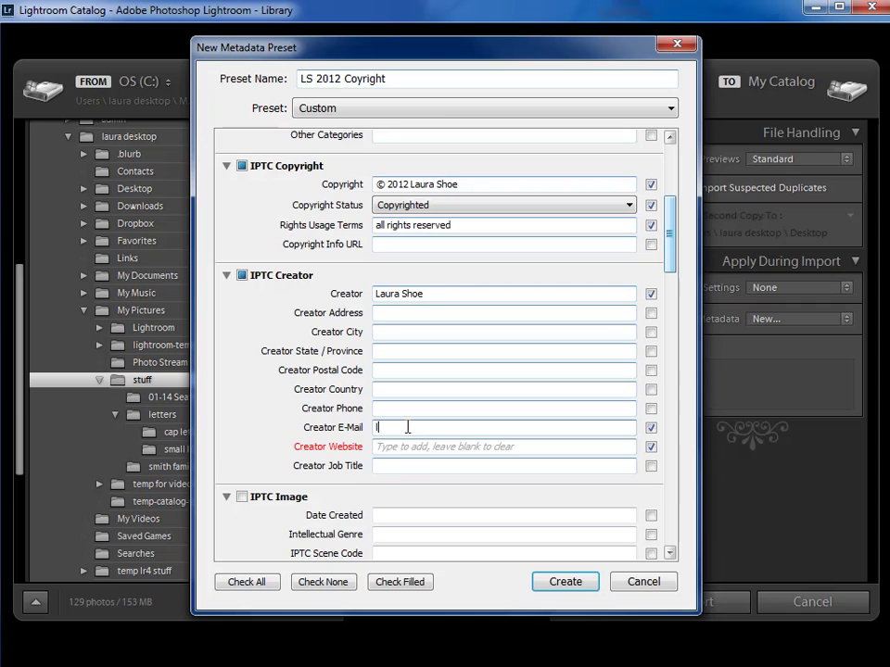
{"action": "type", "text": "laura"}
{"action": "key", "text": "BackSpace"}
{"action": "key", "text": "BackSpace"}
{"action": "key", "text": "BackSpace"}
{"action": "key", "text": "BackSpace"}
{"action": "key", "text": "BackSpace"}
{"action": "left_click", "coordinate": [445, 448]}
{"action": "type", "text": "L"}
{"action": "key", "text": "BackSpace"}
{"action": "type", "text": "www.laurashoe.com"}
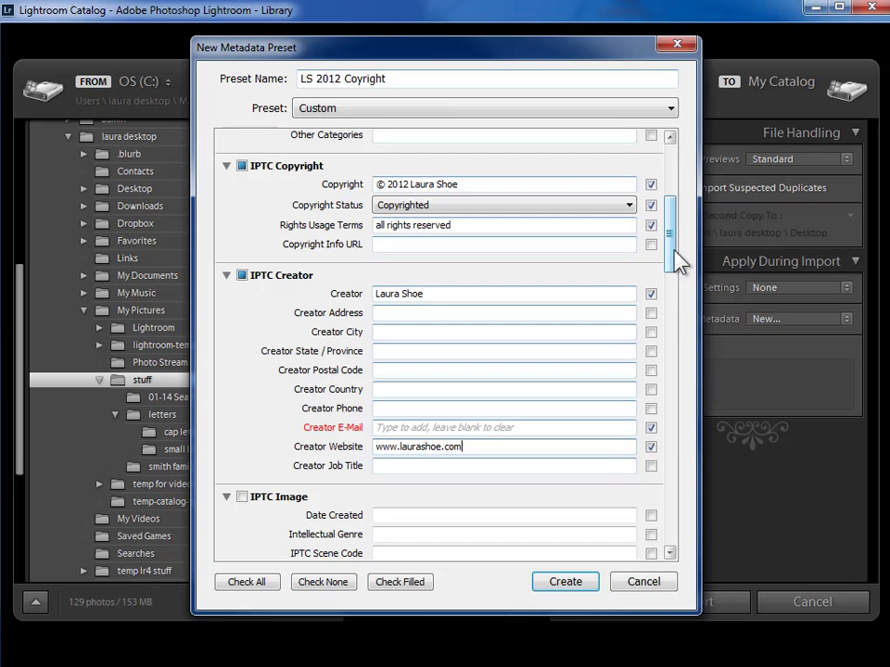
Create the preset and confirm LS 2012 Coyright is selected as the import metadata
{"action": "left_click", "coordinate": [584, 588]}
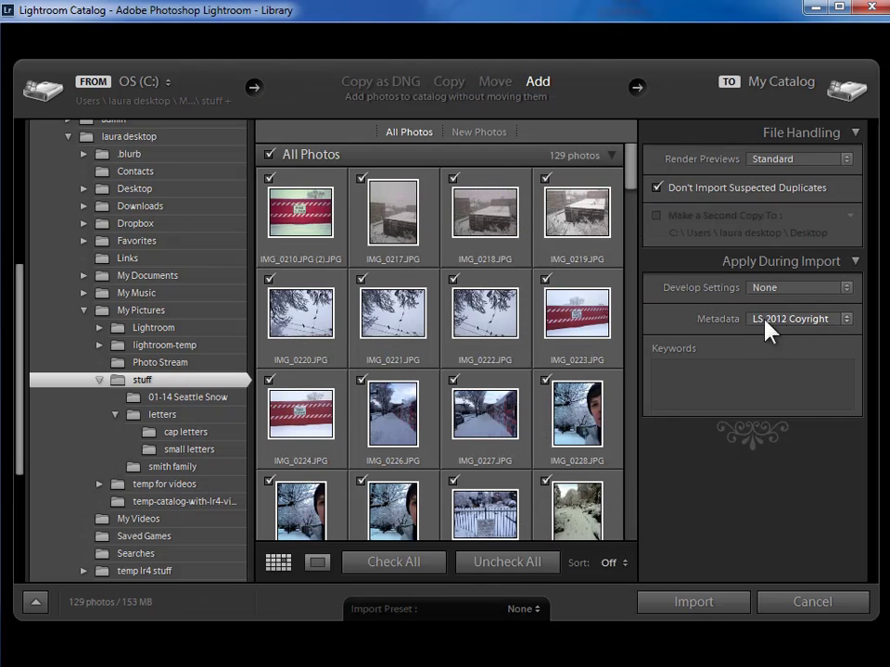
{"action": "left_click", "coordinate": [848, 321]}
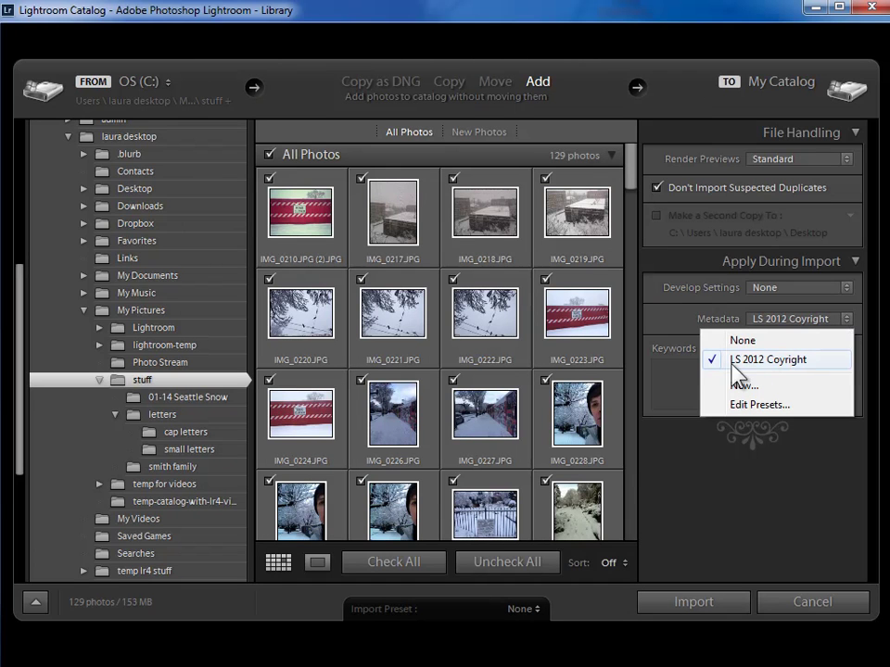
{"action": "left_click", "coordinate": [774, 360]}
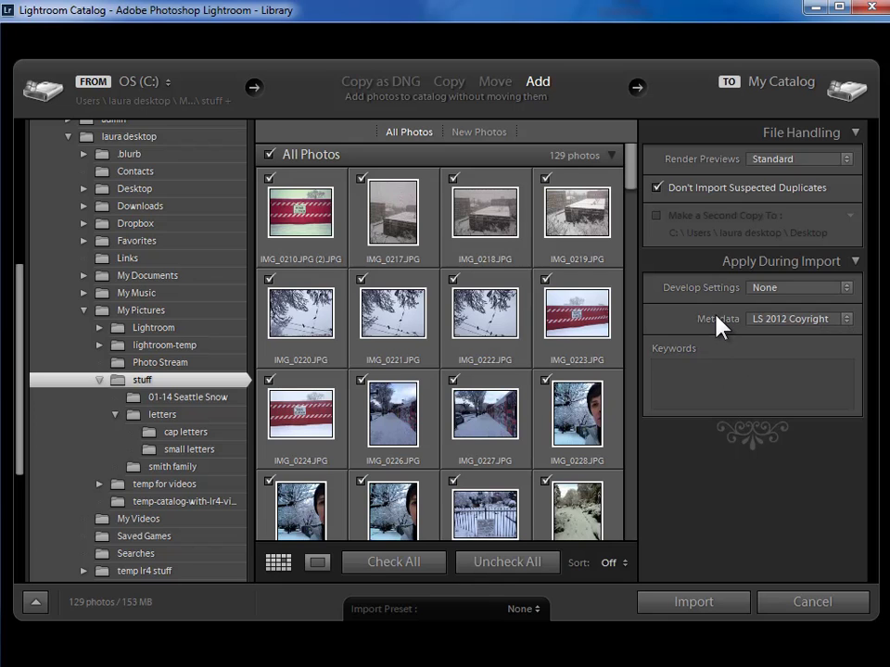
{"action": "left_click", "coordinate": [680, 390]}
{"action": "mouse_move", "coordinate": [636, 189]}
{"action": "left_mouse_down"}
{"action": "mouse_move", "coordinate": [639, 509]}
{"action": "mouse_move", "coordinate": [632, 181]}
{"action": "left_mouse_up"}
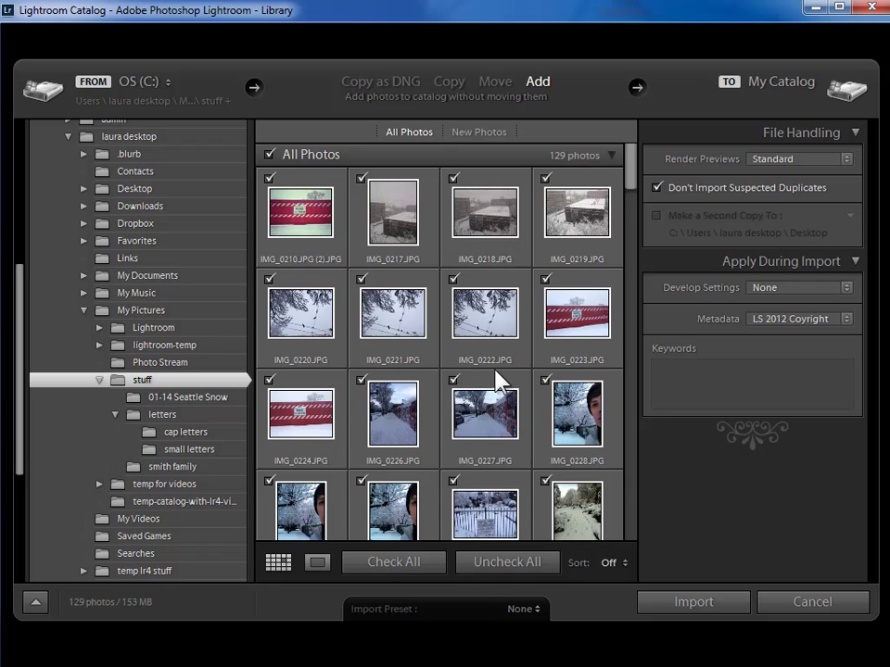
{"action": "mouse_move", "coordinate": [429, 320]}
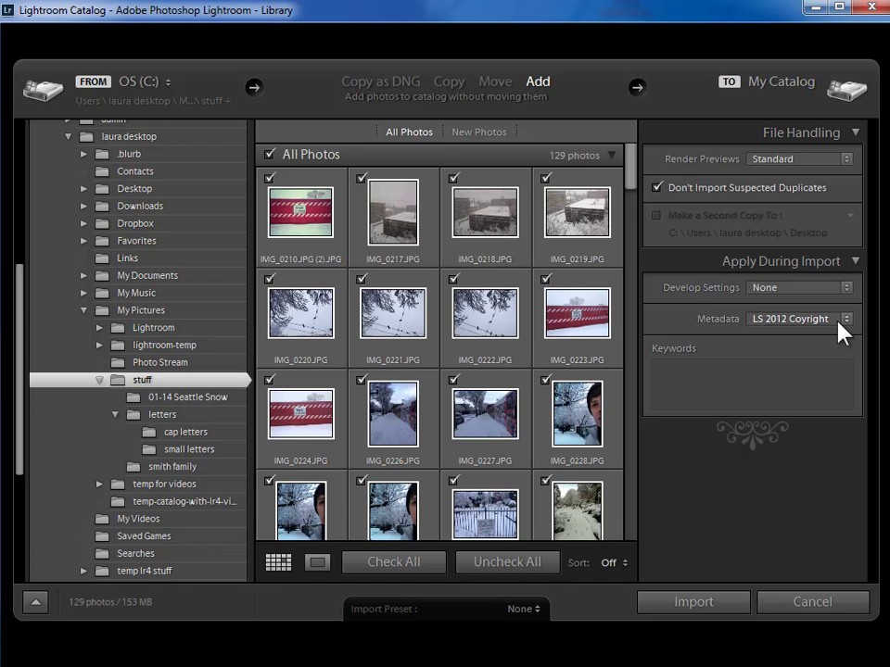
Begin importing the checked photos and move the reverse geocoding confirmation aside
{"action": "left_click", "coordinate": [704, 603]}
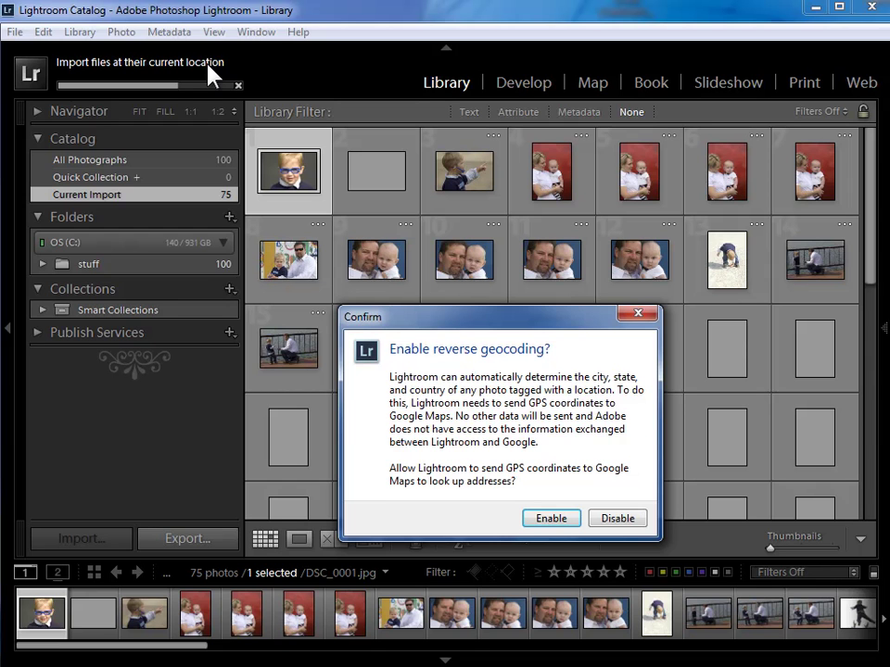
{"action": "left_click_drag", "start_coordinate": [485, 315], "coordinate": [466, 197]}
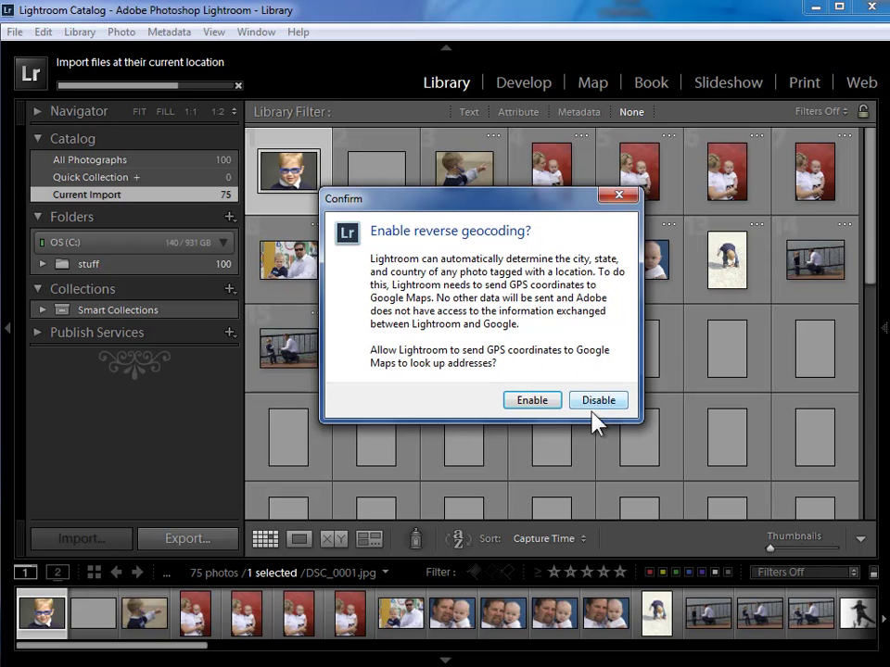
Enable reverse geocoding, view All Photographs then Previous Import, and expand the stuff folder
{"action": "left_click", "coordinate": [521, 399]}
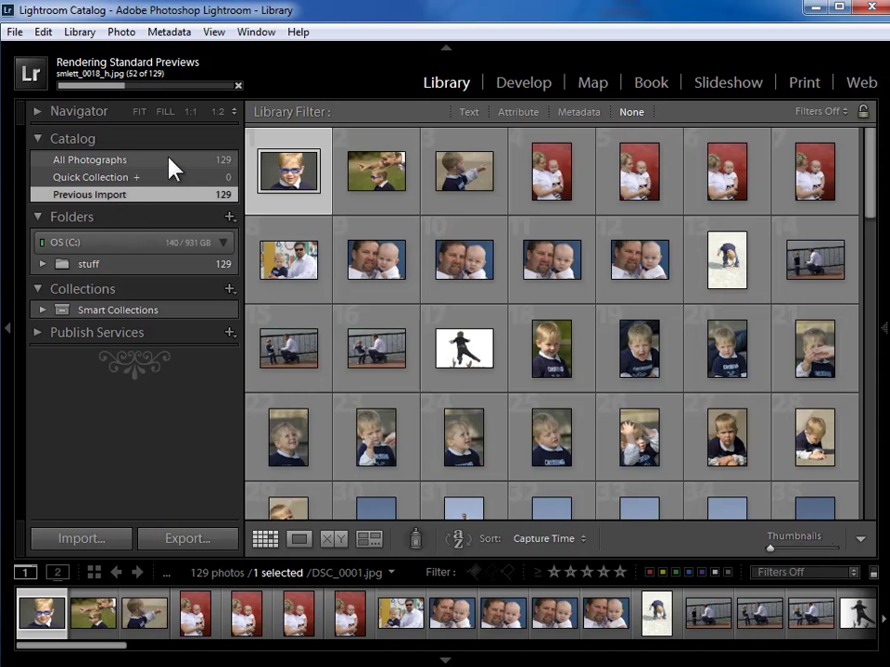
{"action": "left_click", "coordinate": [153, 161]}
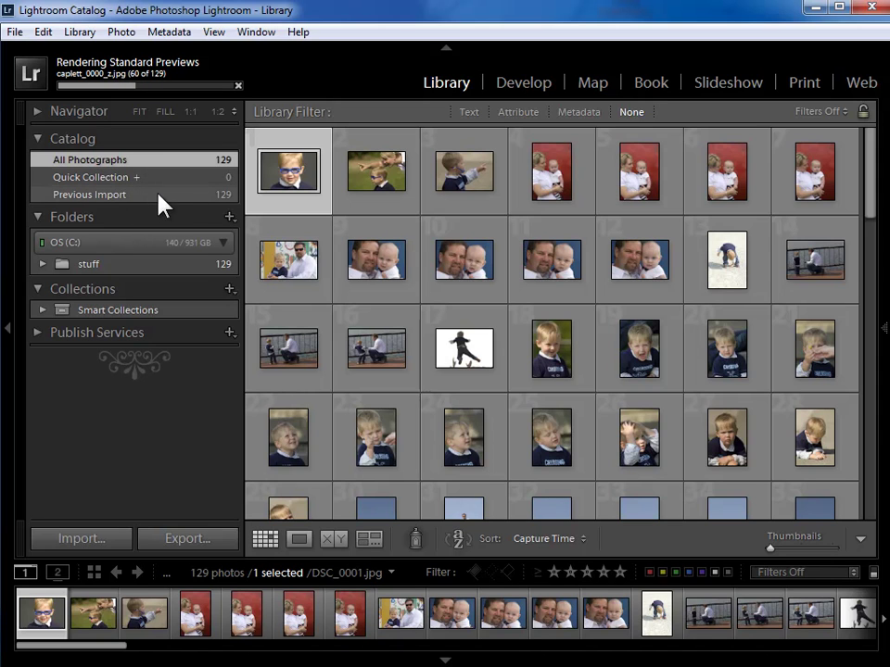
{"action": "left_click", "coordinate": [150, 195]}
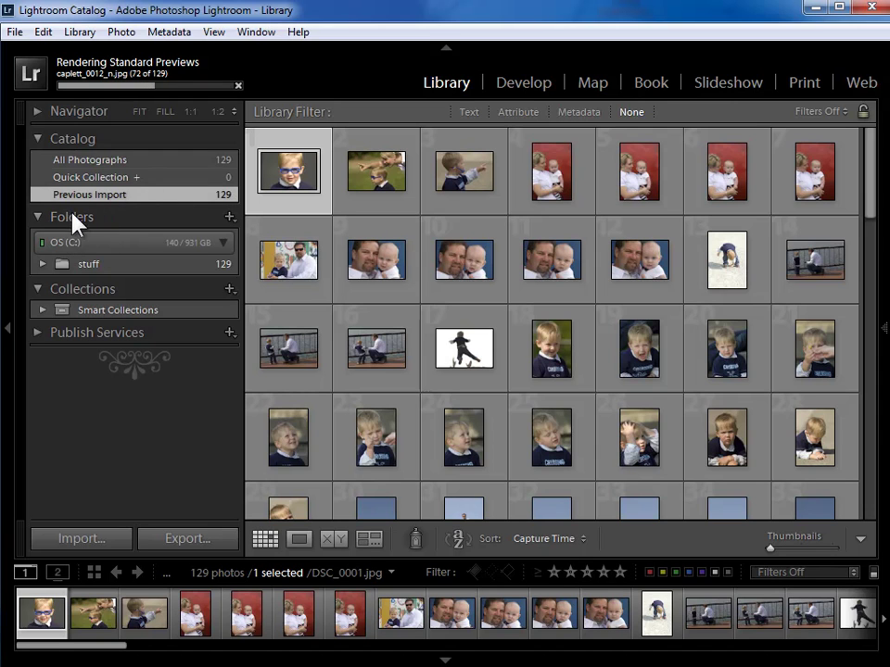
{"action": "left_click", "coordinate": [41, 264]}
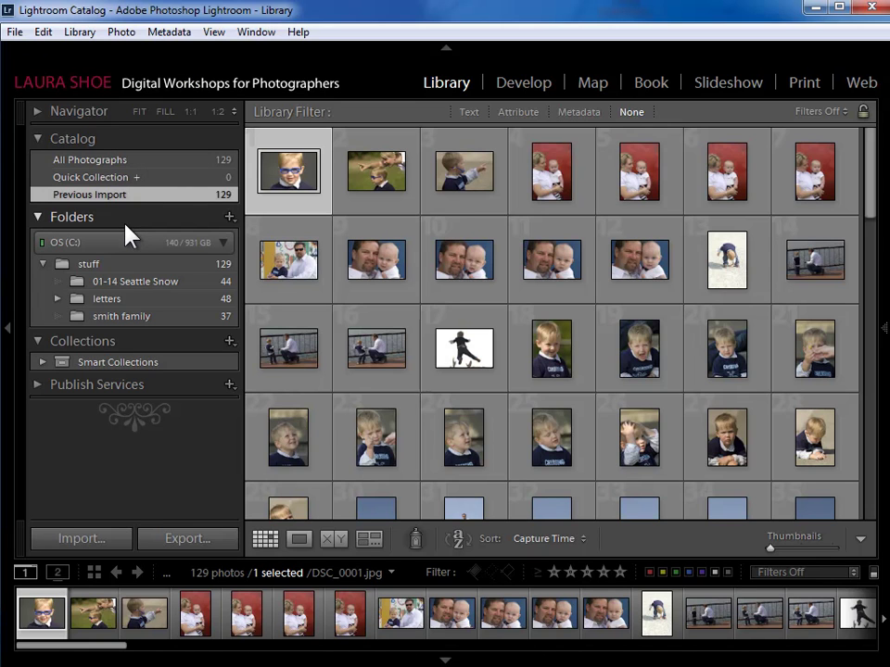
Display the 01-14 Seattle Snow photos and show Pictures as the parent folder of stuff
{"action": "left_click", "coordinate": [123, 282]}
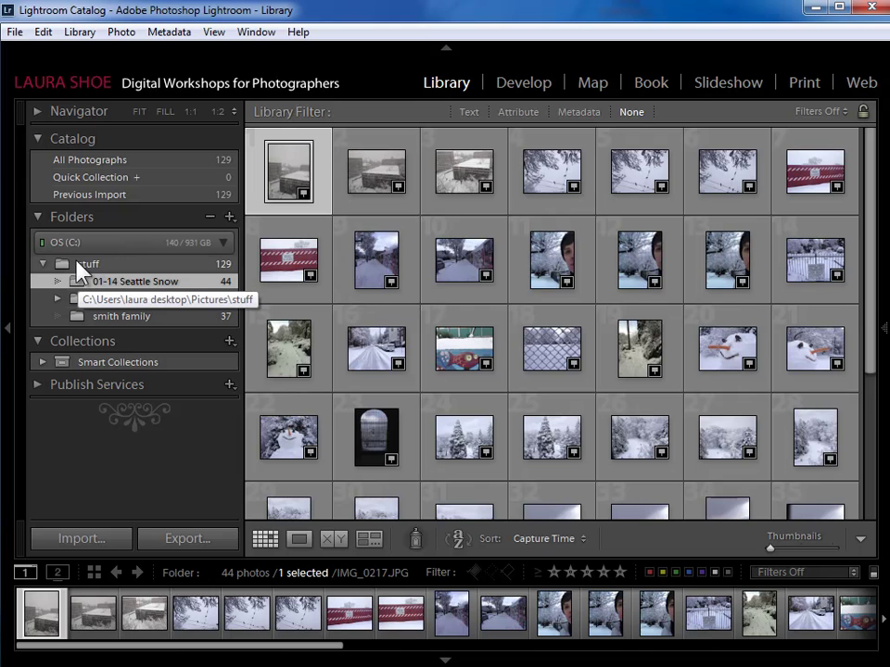
{"action": "right_click", "coordinate": [101, 265]}
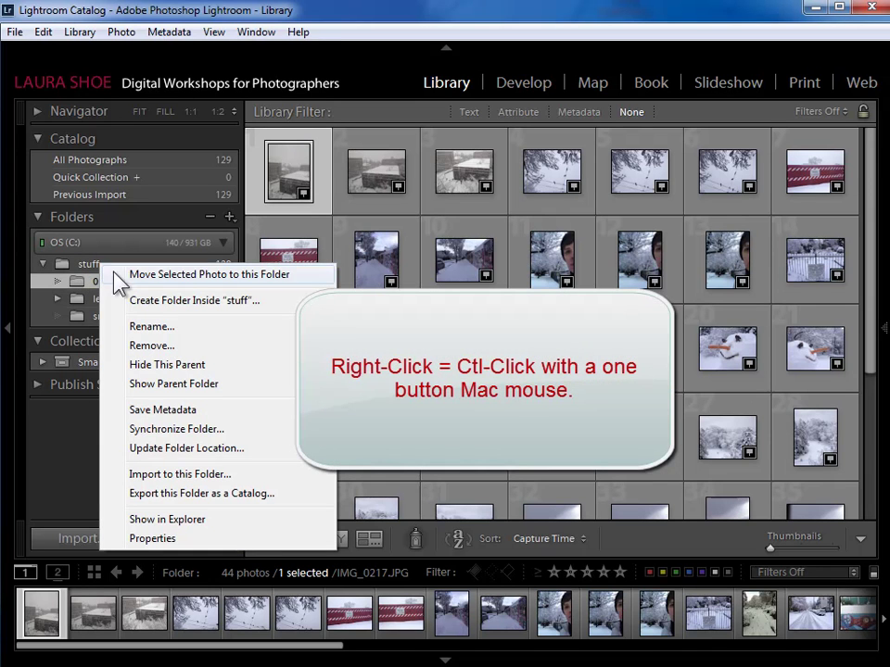
{"action": "left_click", "coordinate": [198, 386]}
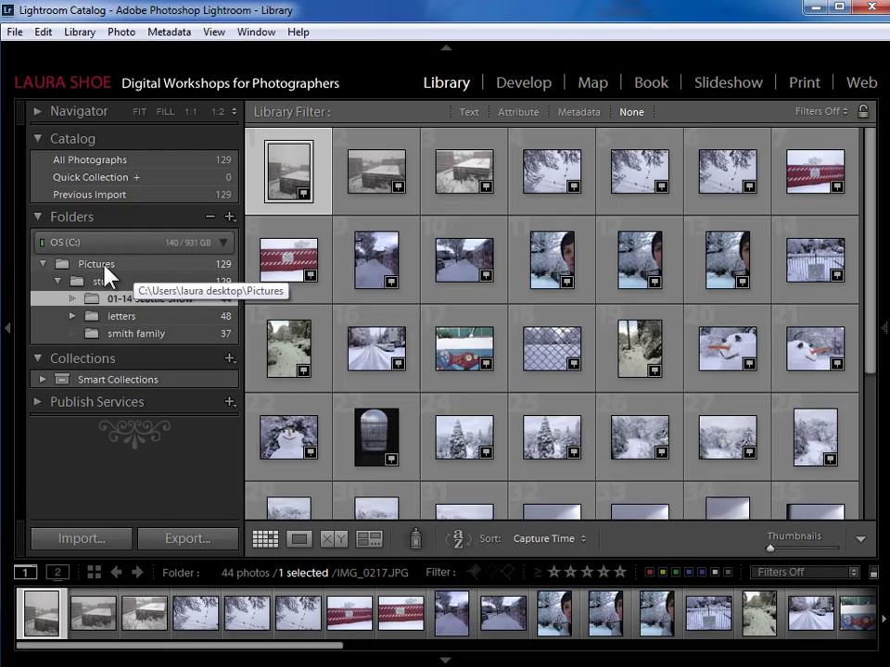
{"action": "right_click", "coordinate": [105, 266]}
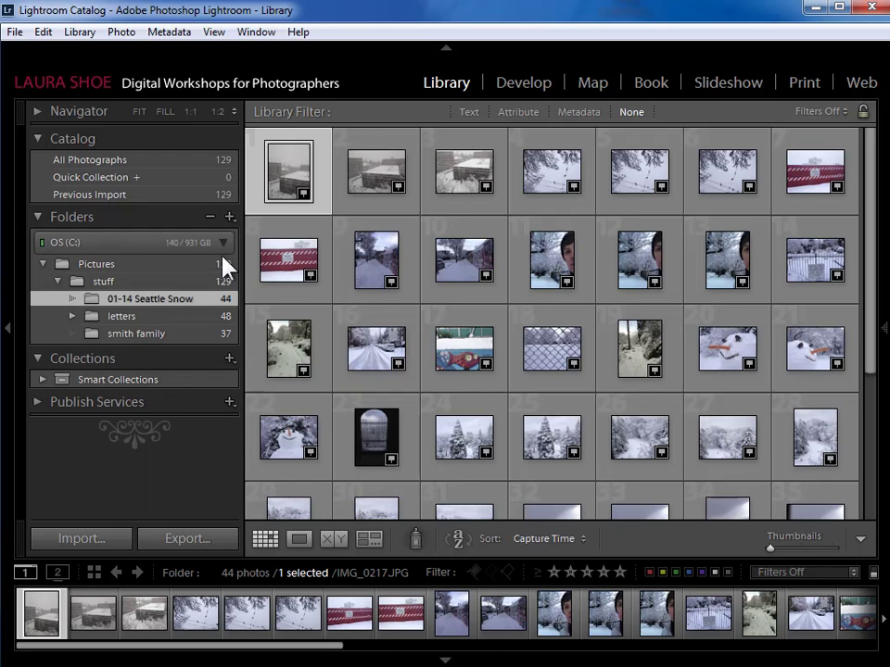
{"action": "left_click", "coordinate": [123, 258]}
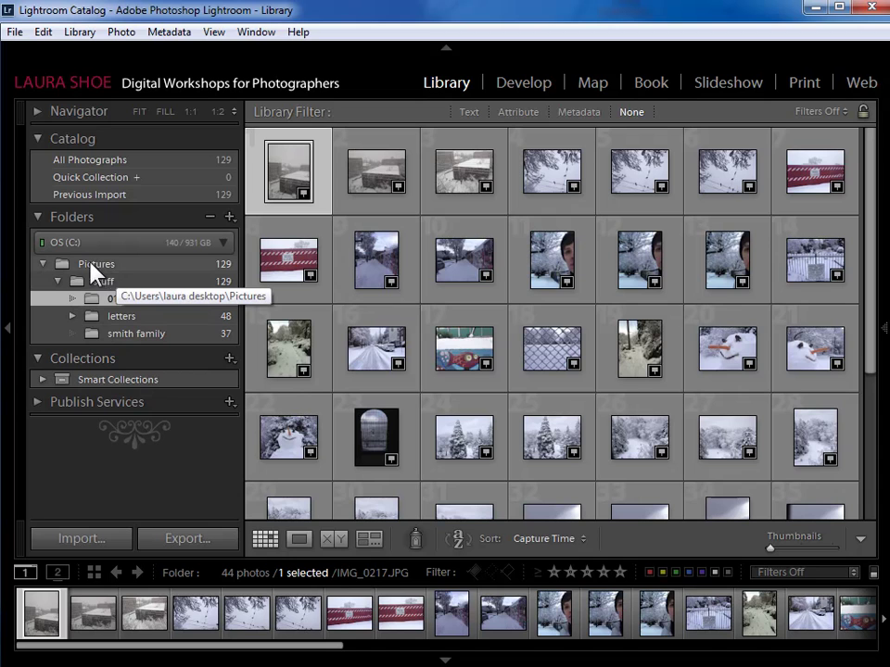